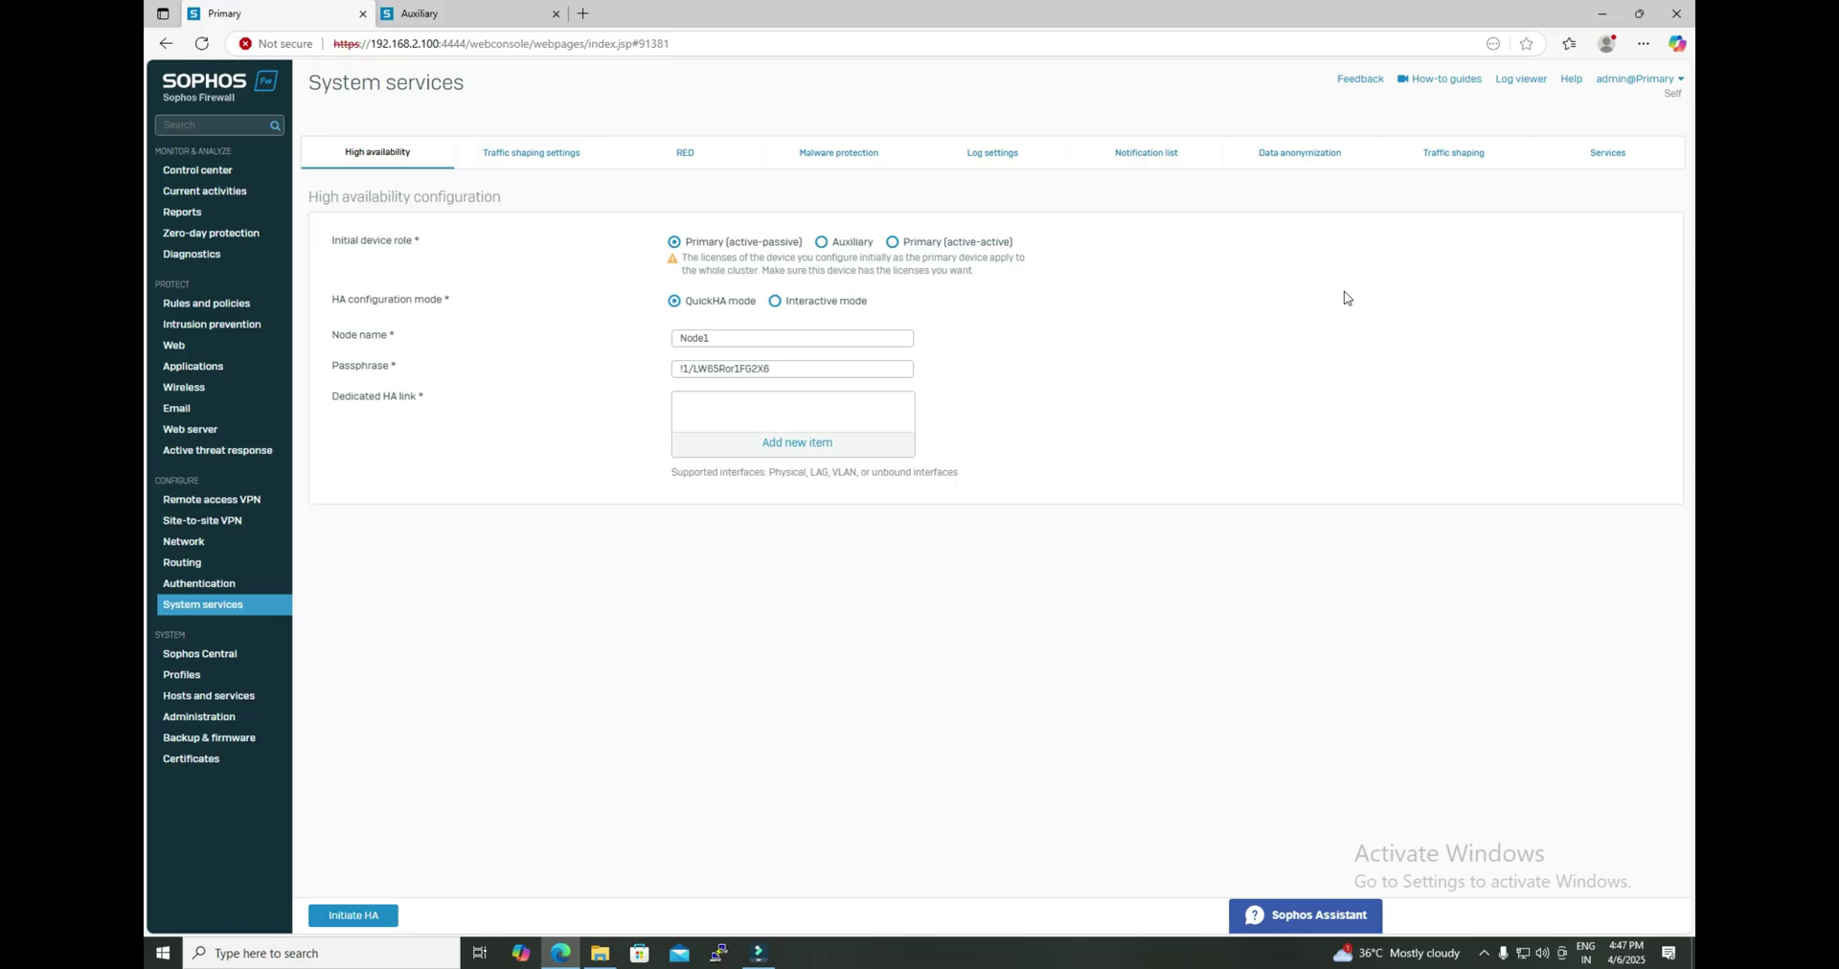
# Step: Open the high availability settings on the auxiliary firewall and compare them with those on the primary
pyautogui.click(217, 23)
pyautogui.click(422, 19)
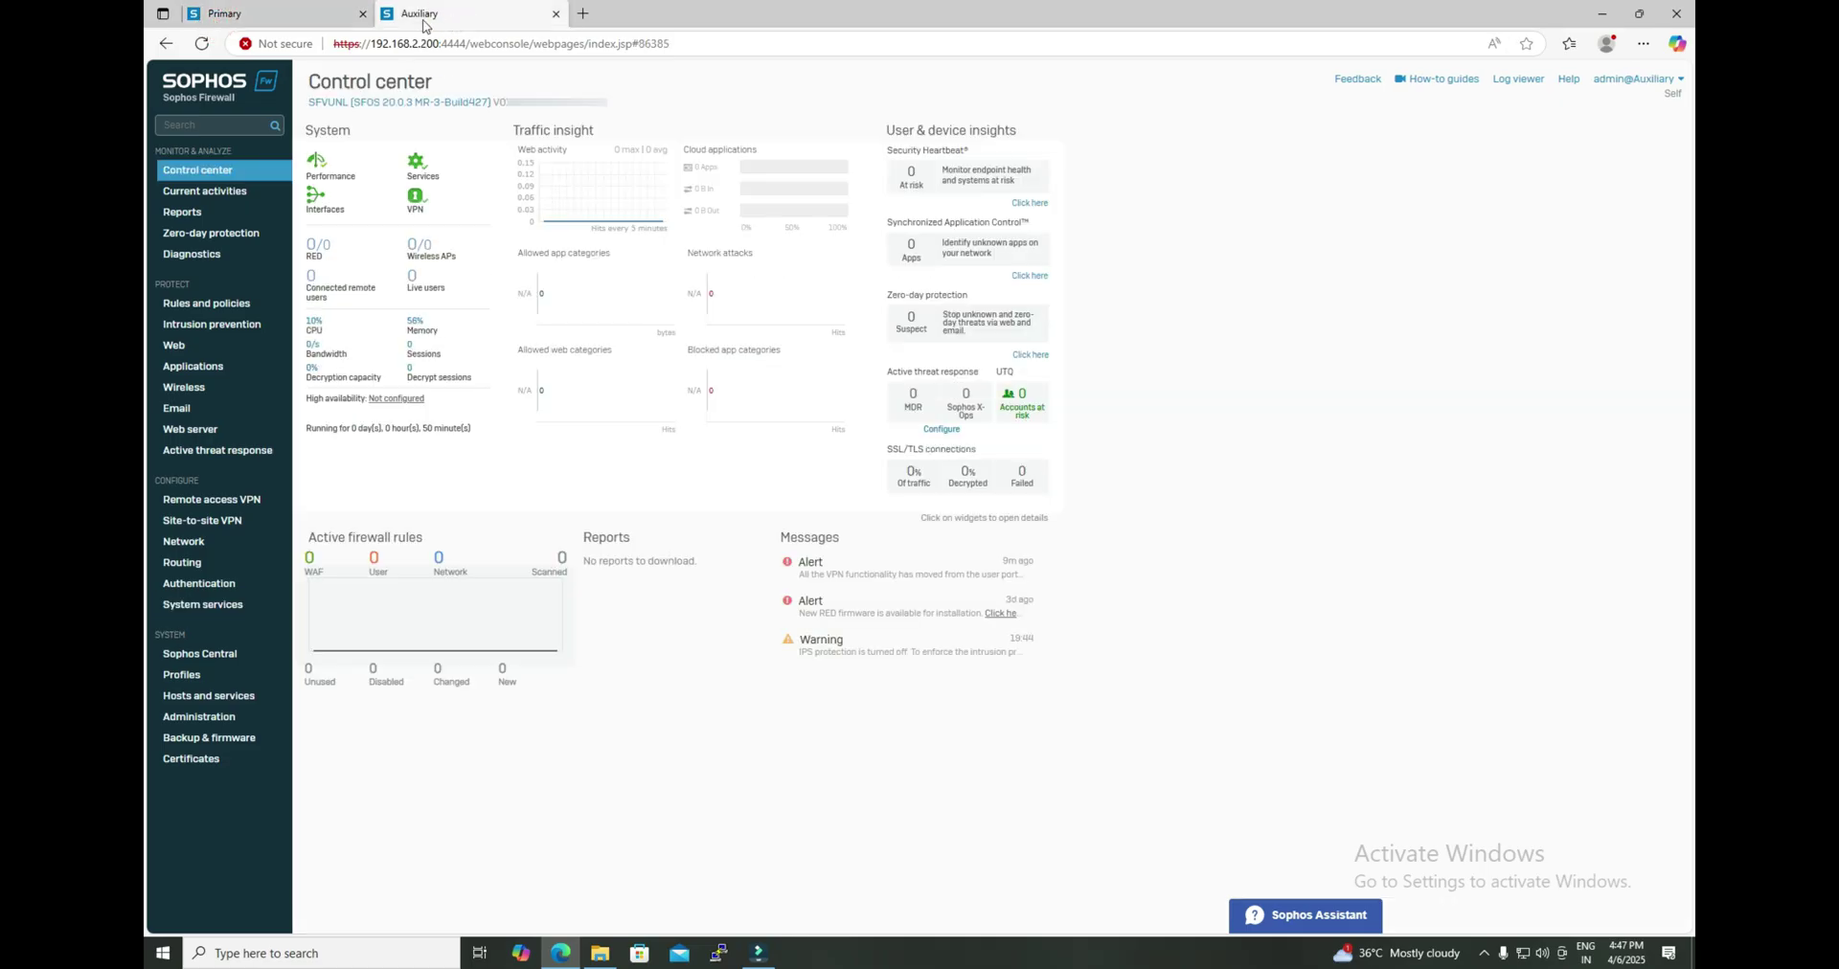
pyautogui.click(292, 19)
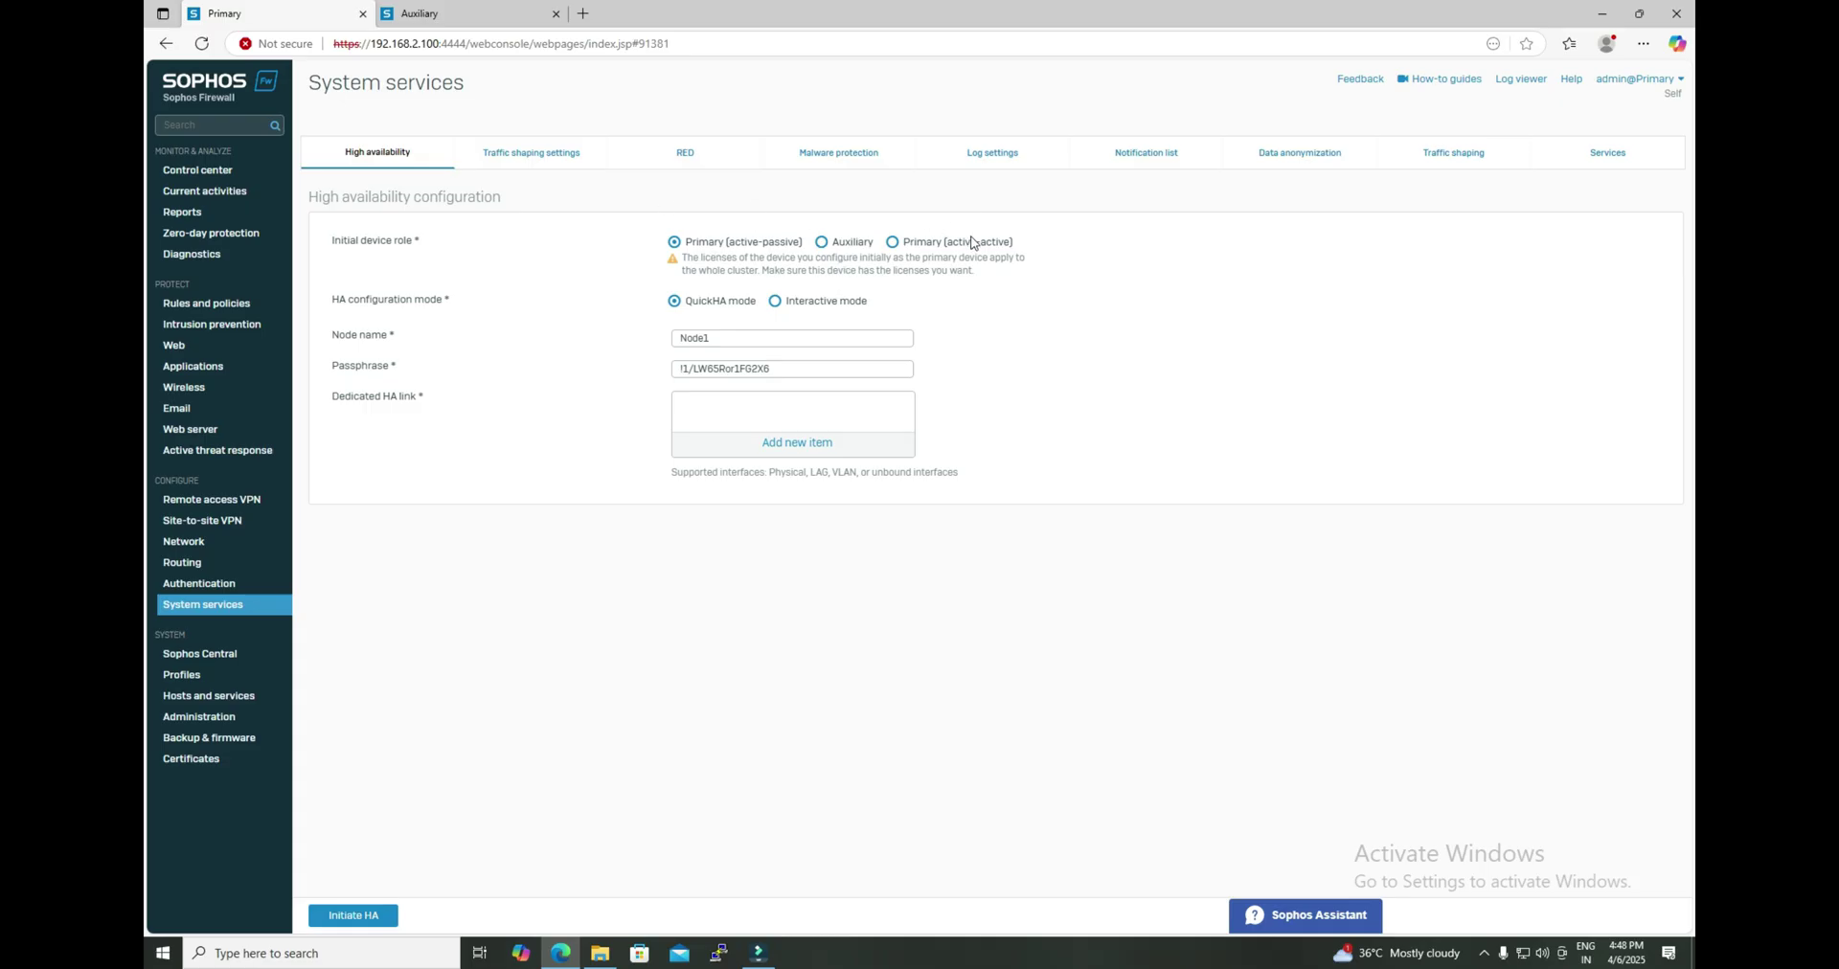
pyautogui.click(458, 12)
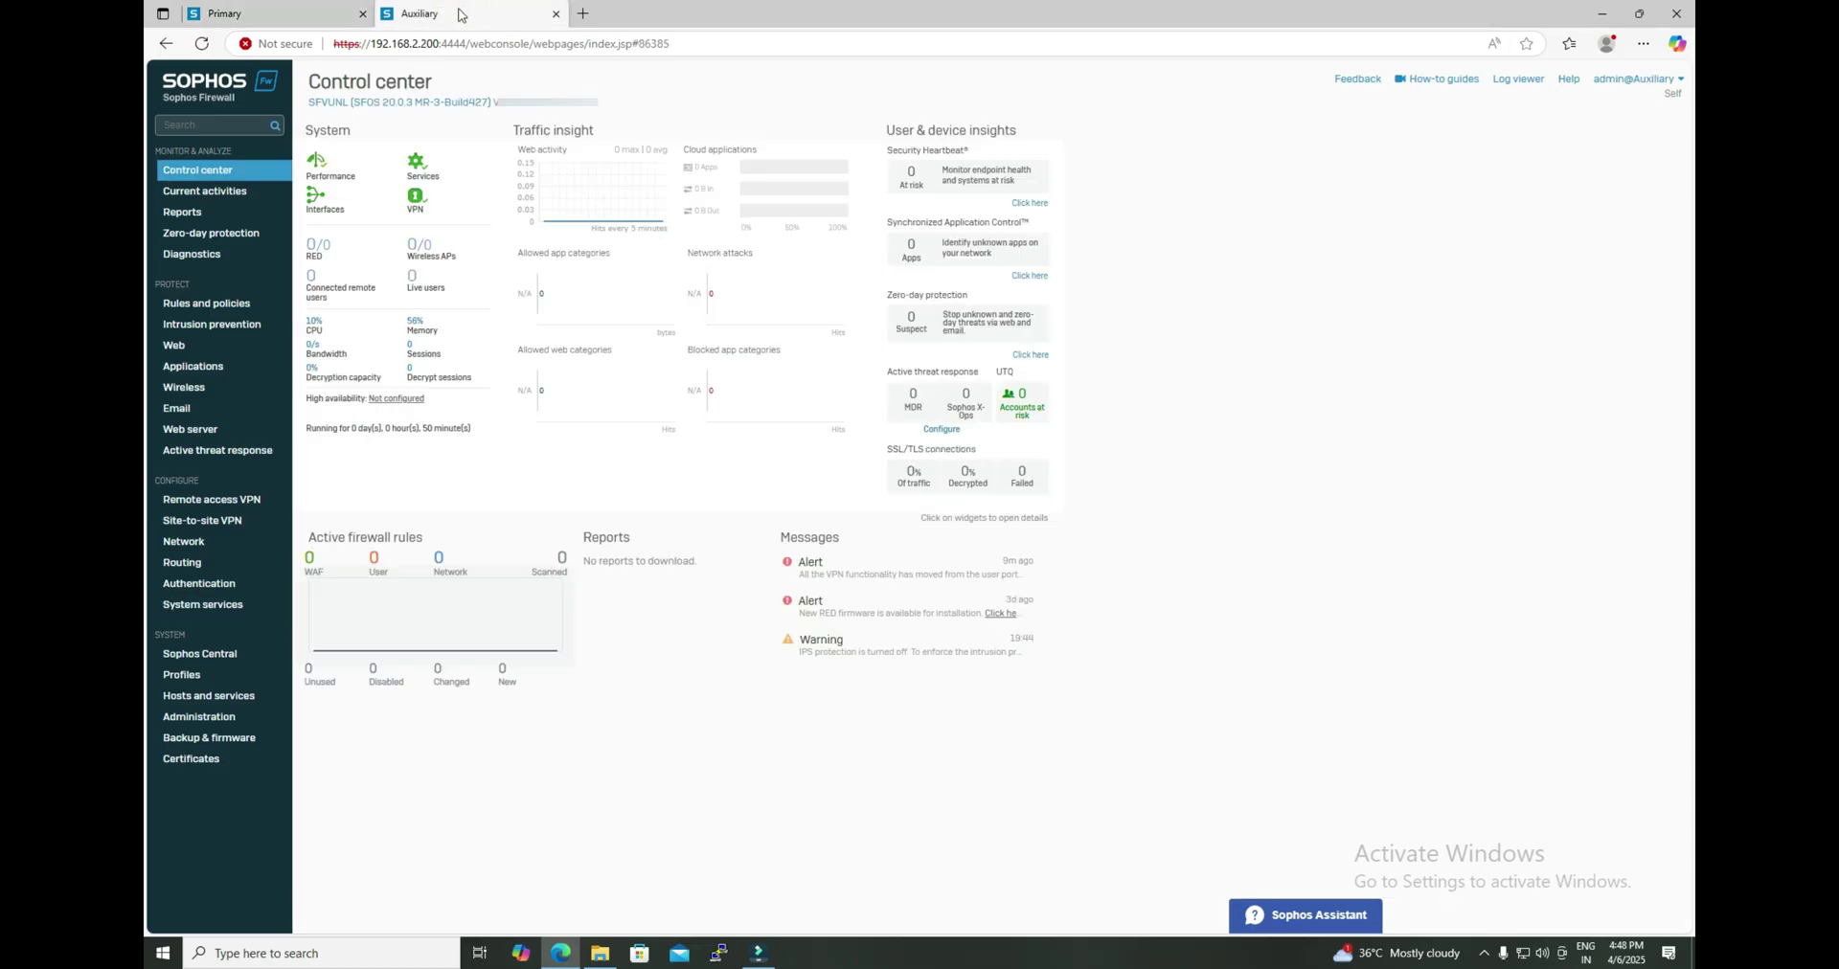
pyautogui.click(215, 603)
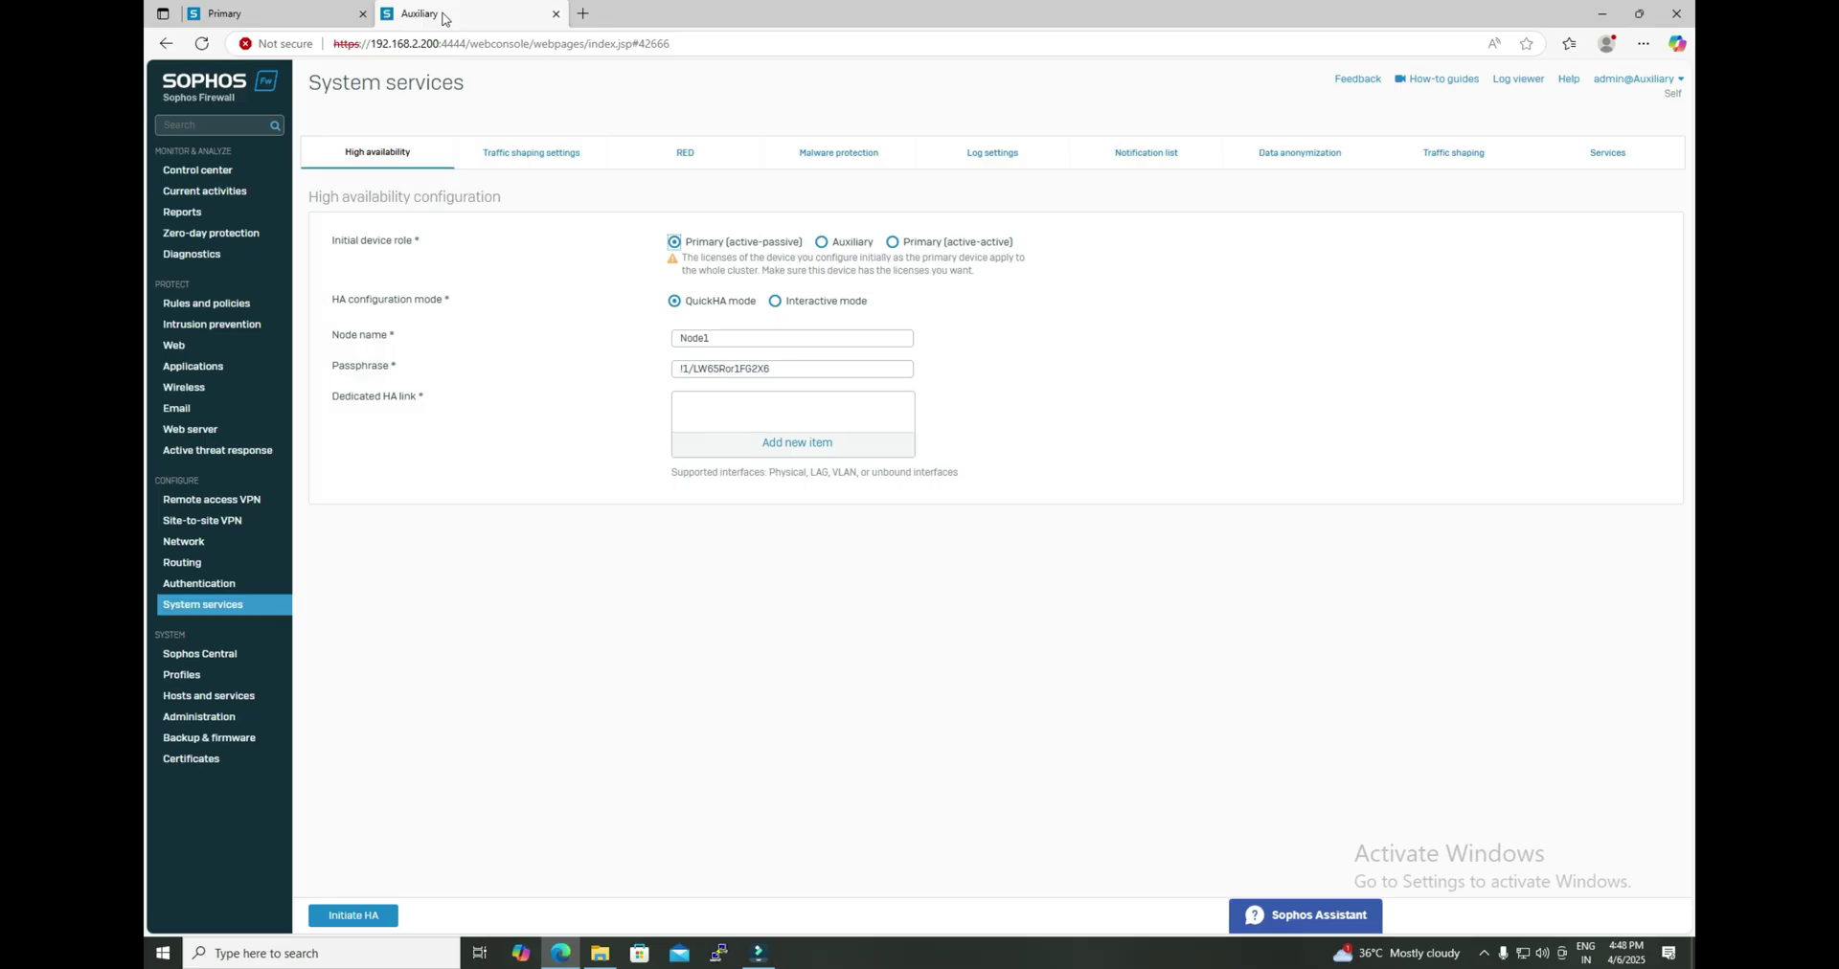
pyautogui.click(233, 13)
pyautogui.click(414, 14)
pyautogui.click(295, 15)
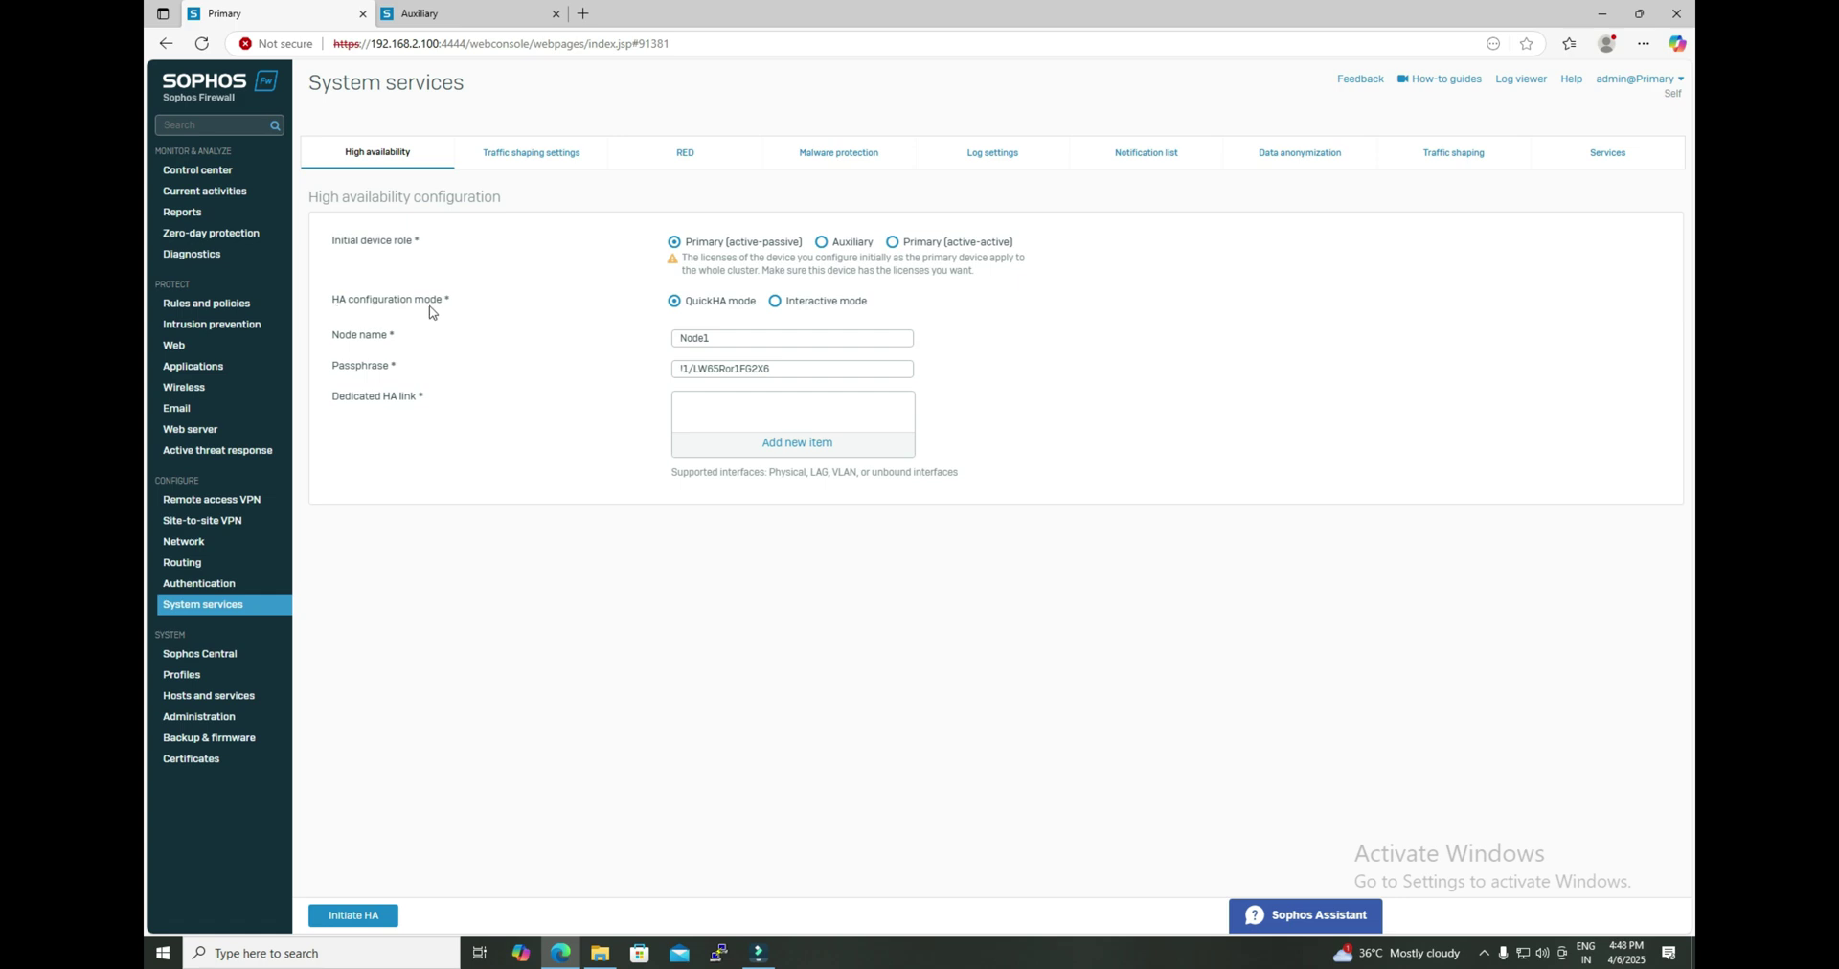
# Step: Switch the primary firewall's HA configuration mode to Interactive mode
pyautogui.click(689, 307)
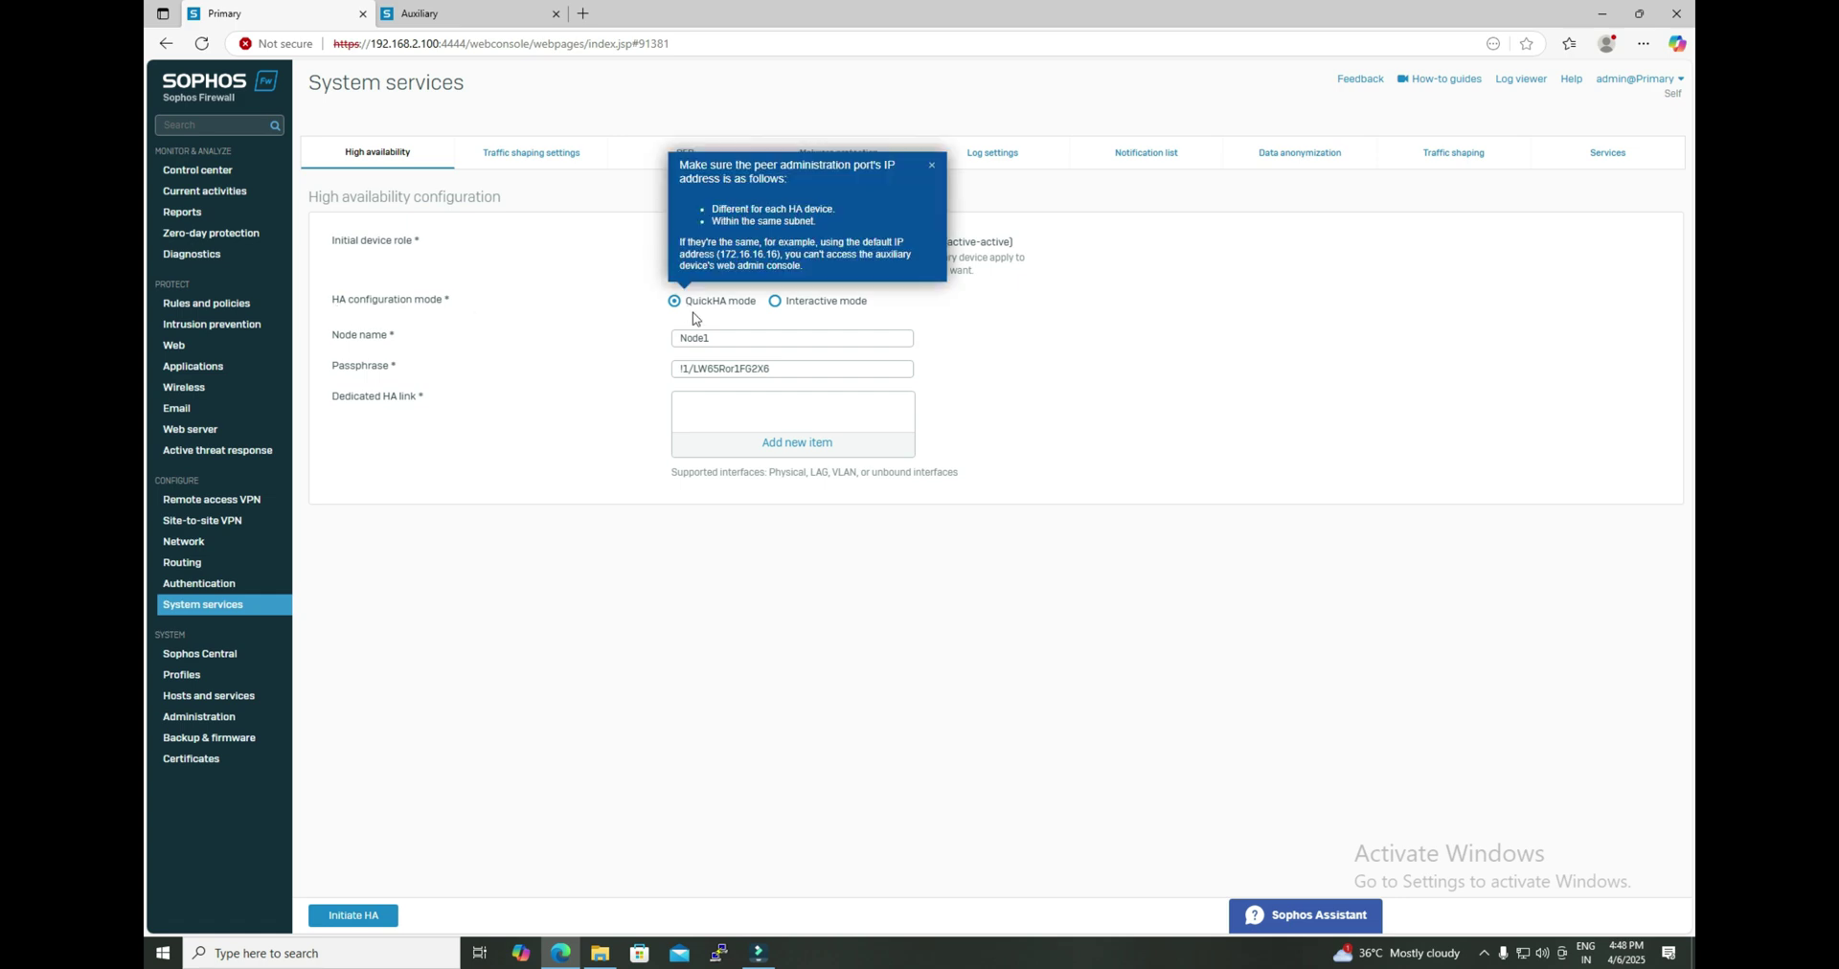
pyautogui.click(933, 165)
pyautogui.click(775, 303)
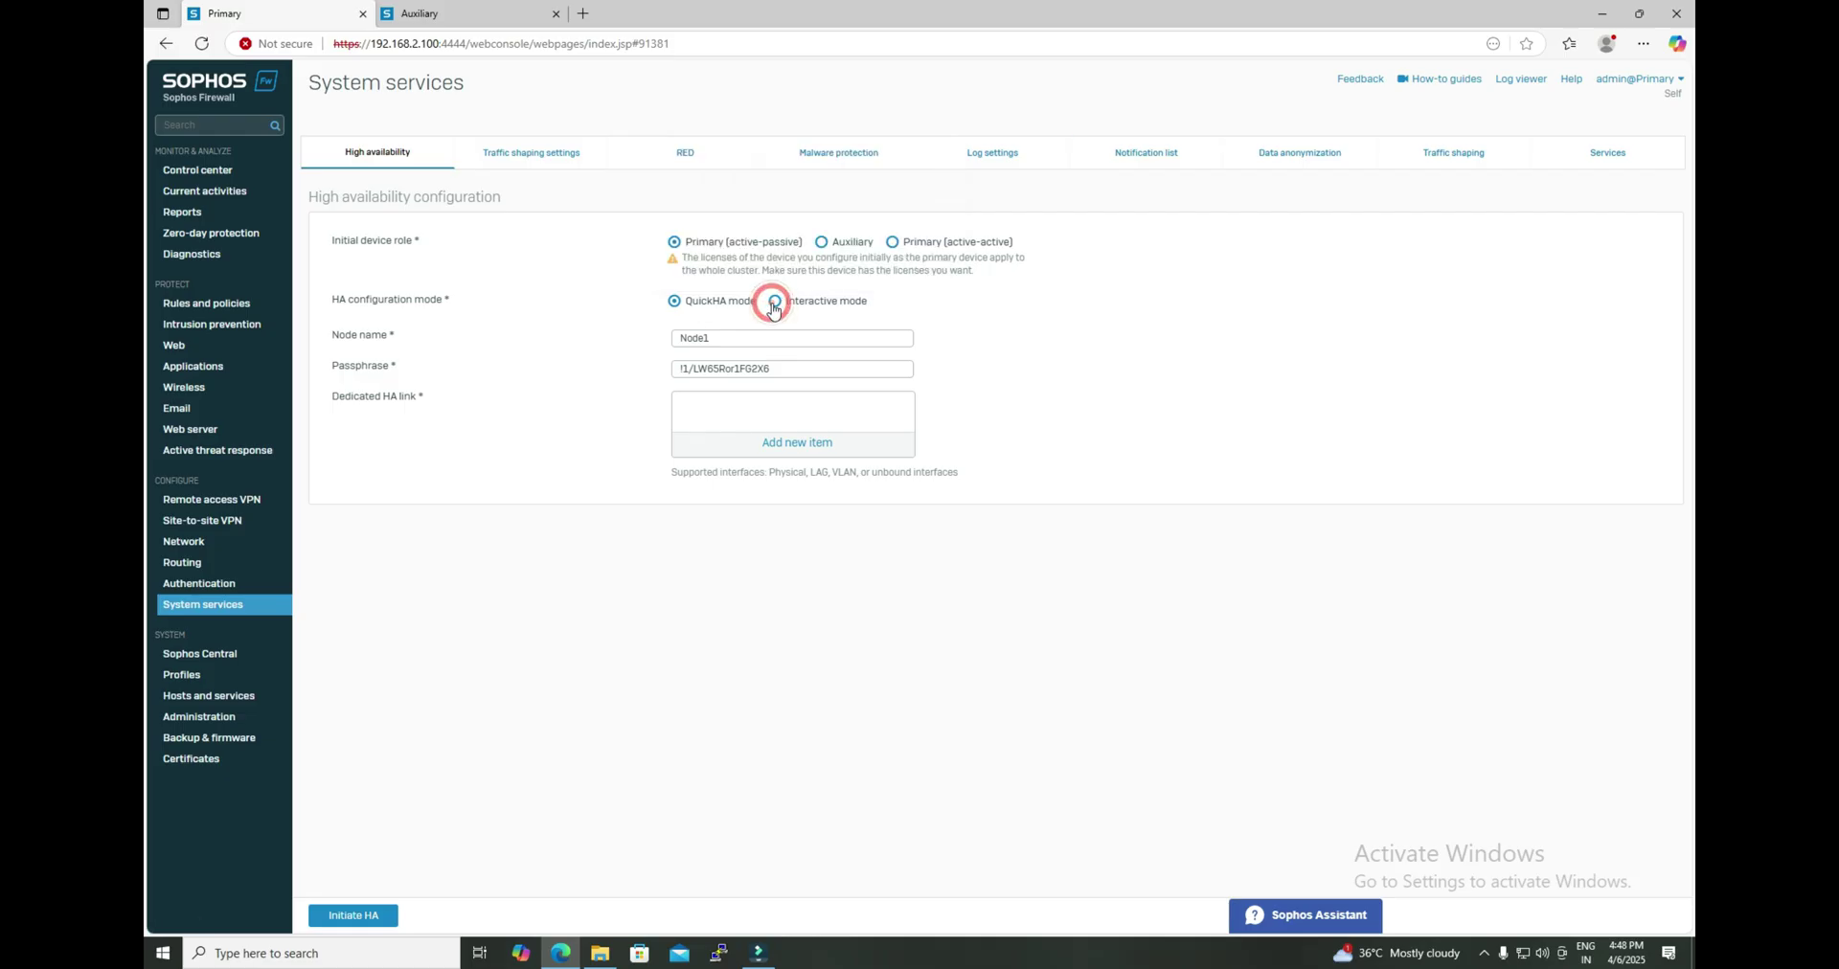
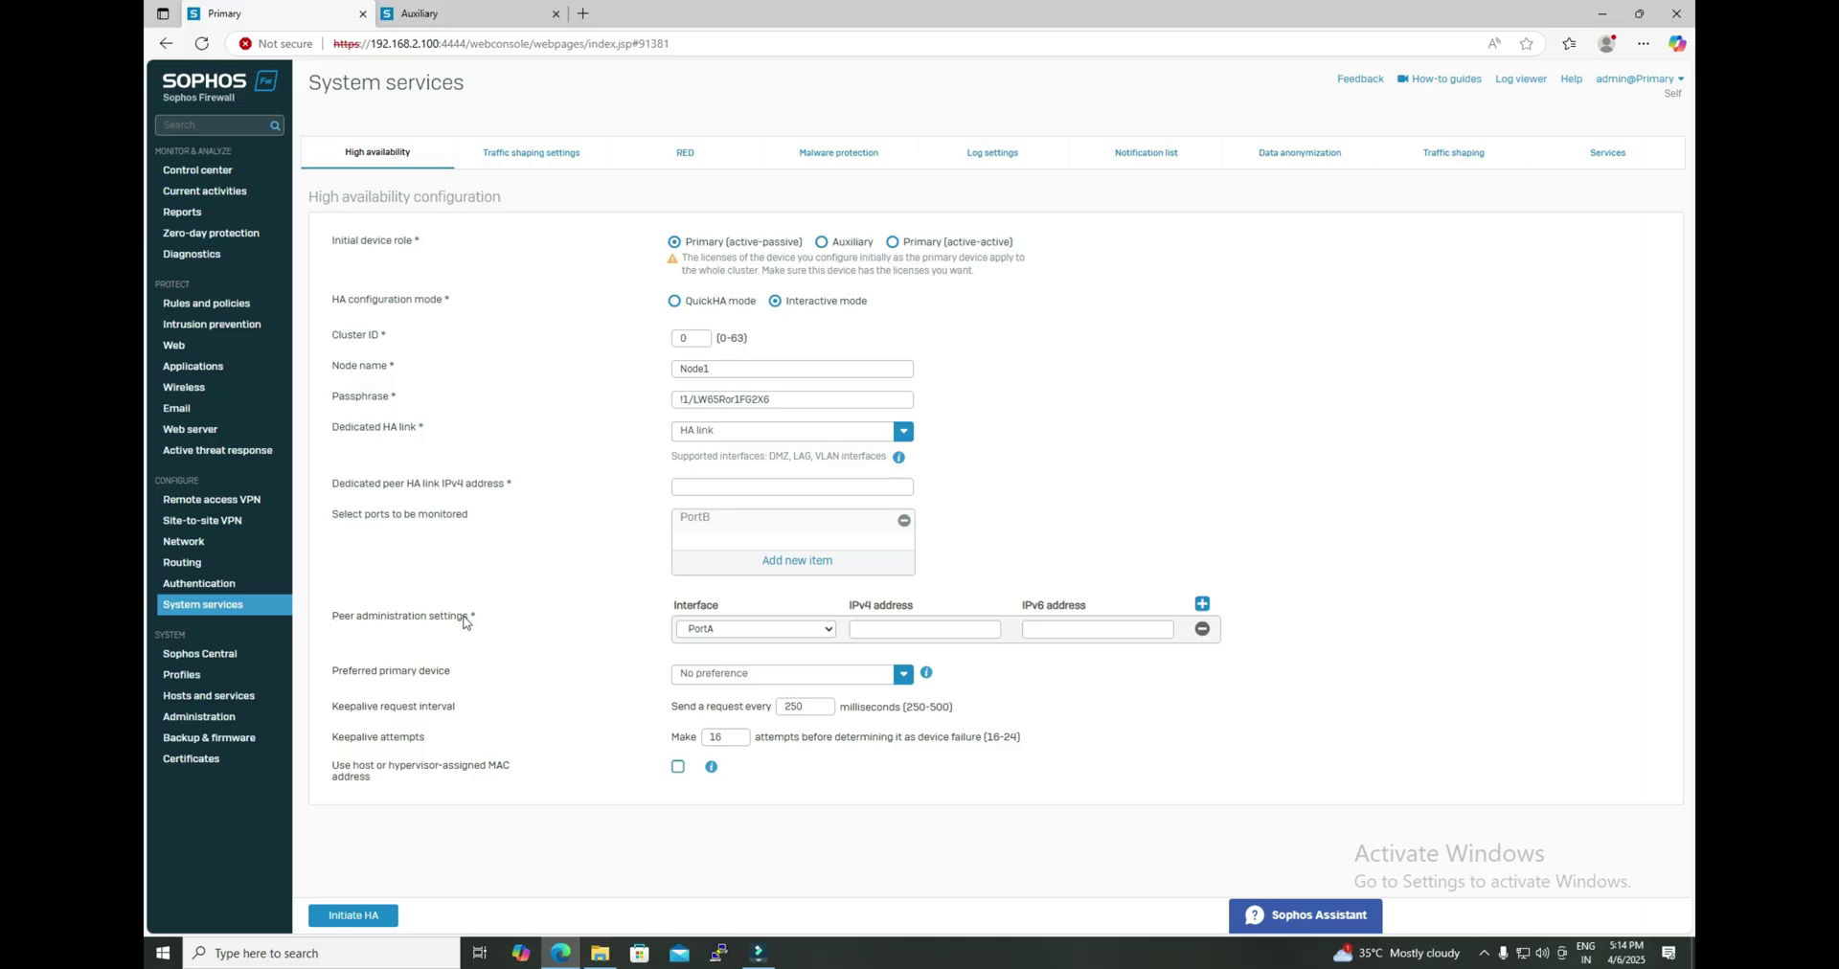
# Step: Examine the peer administration address requirements and the preferred primary device choices on the primary firewall
pyautogui.click(891, 626)
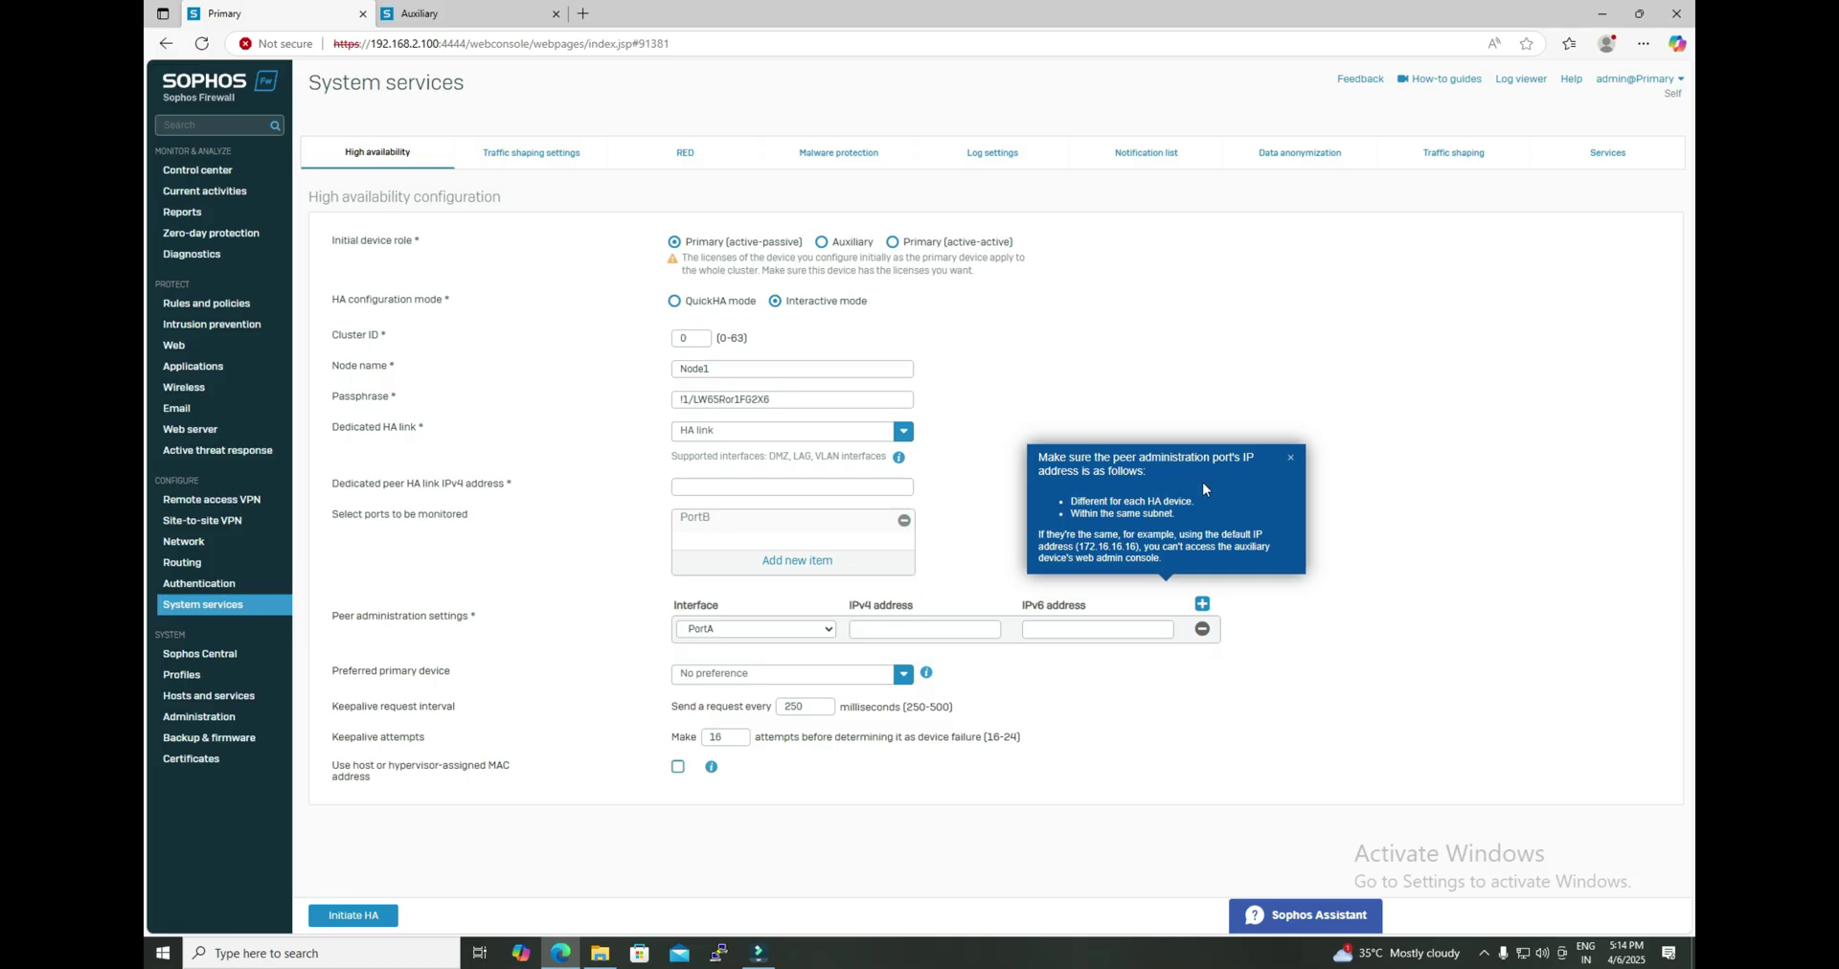
pyautogui.click(1291, 457)
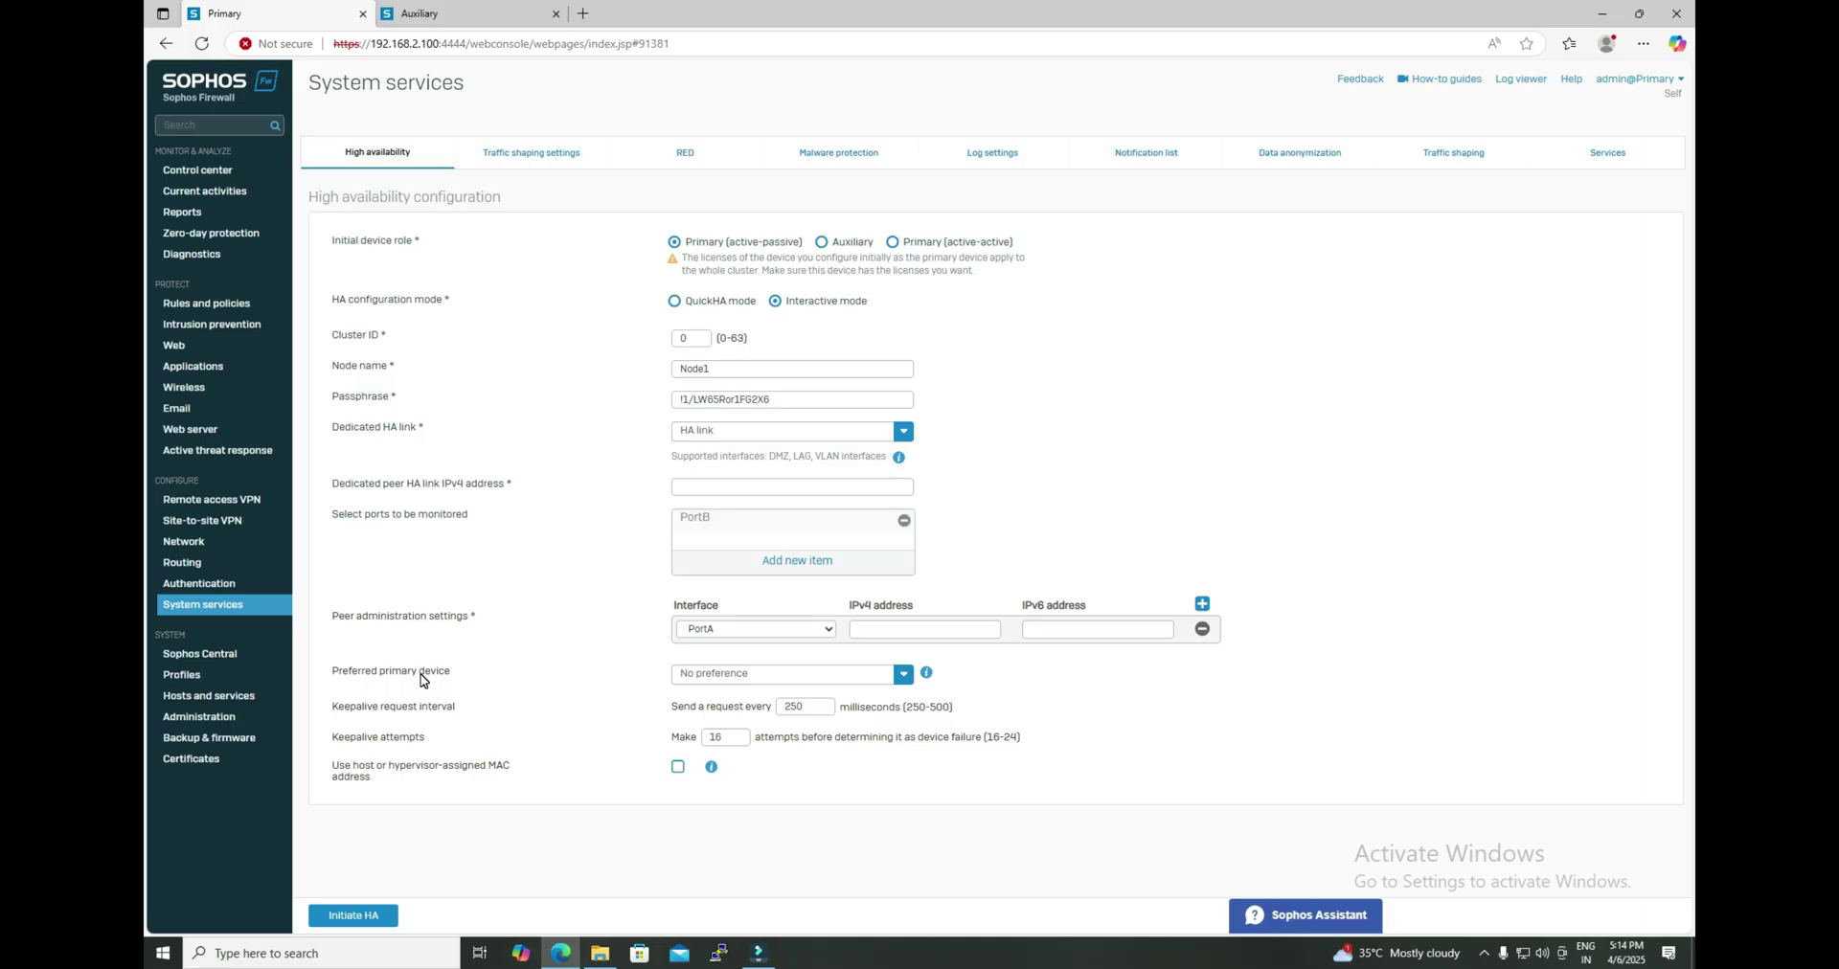
pyautogui.click(756, 674)
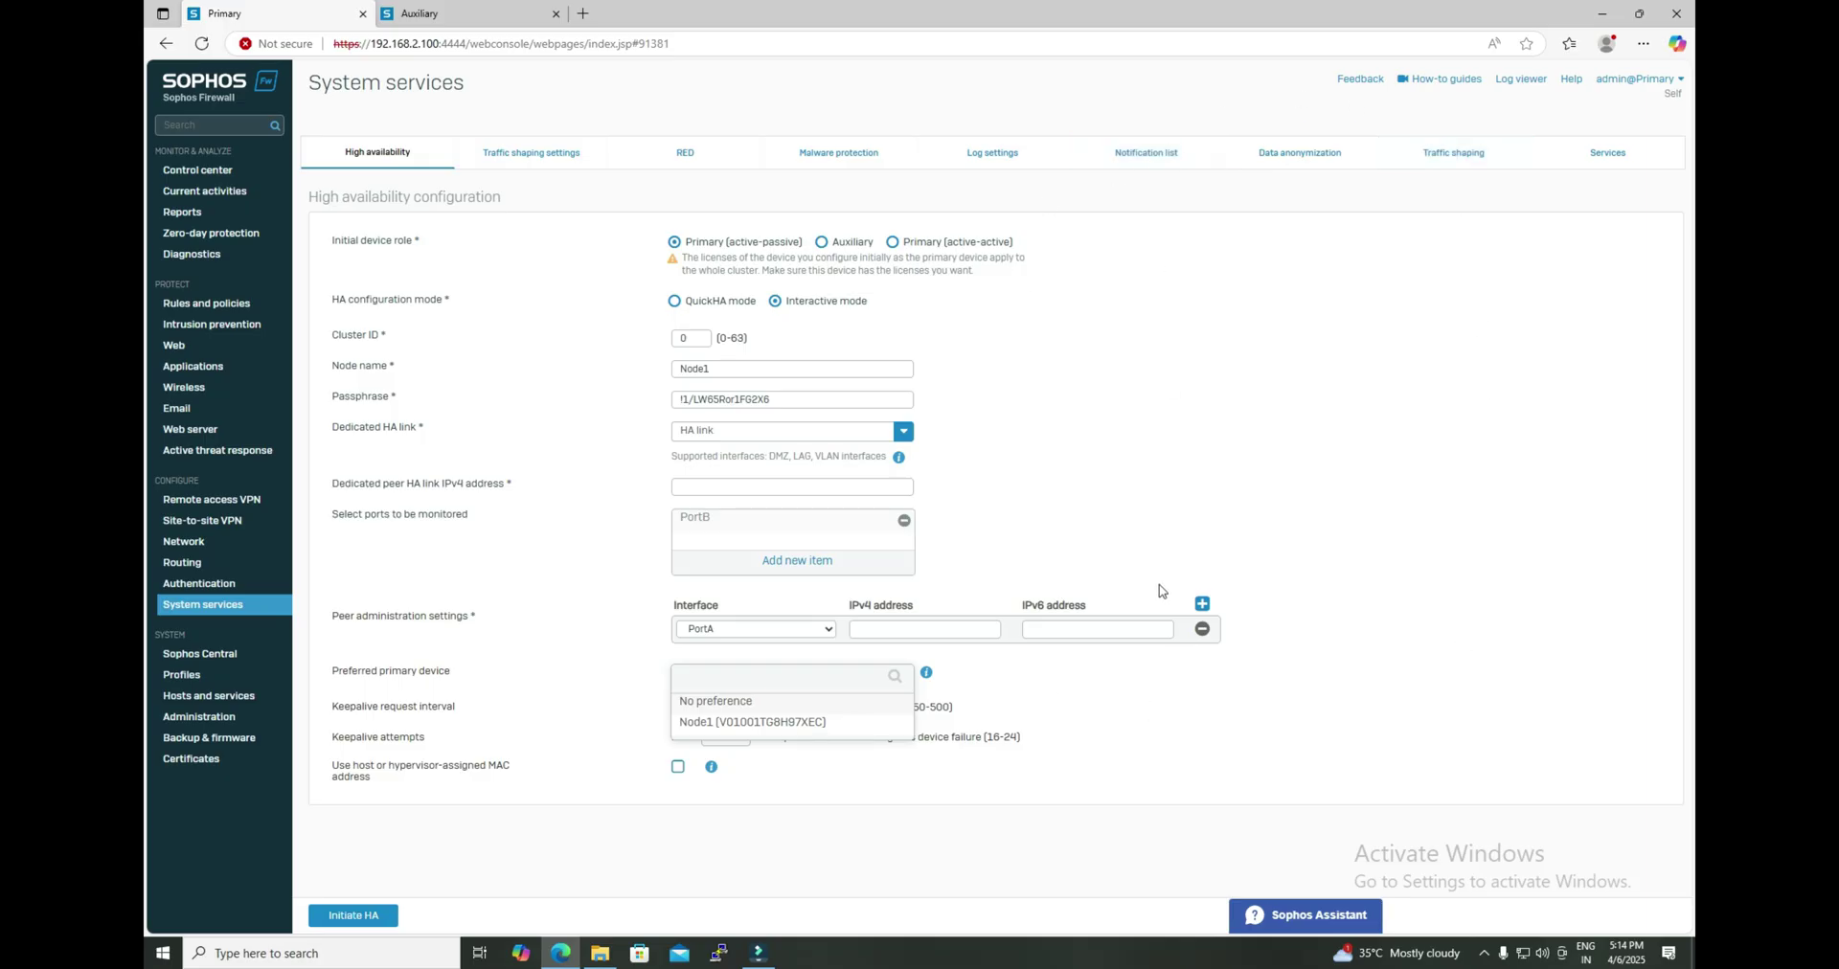
pyautogui.click(483, 714)
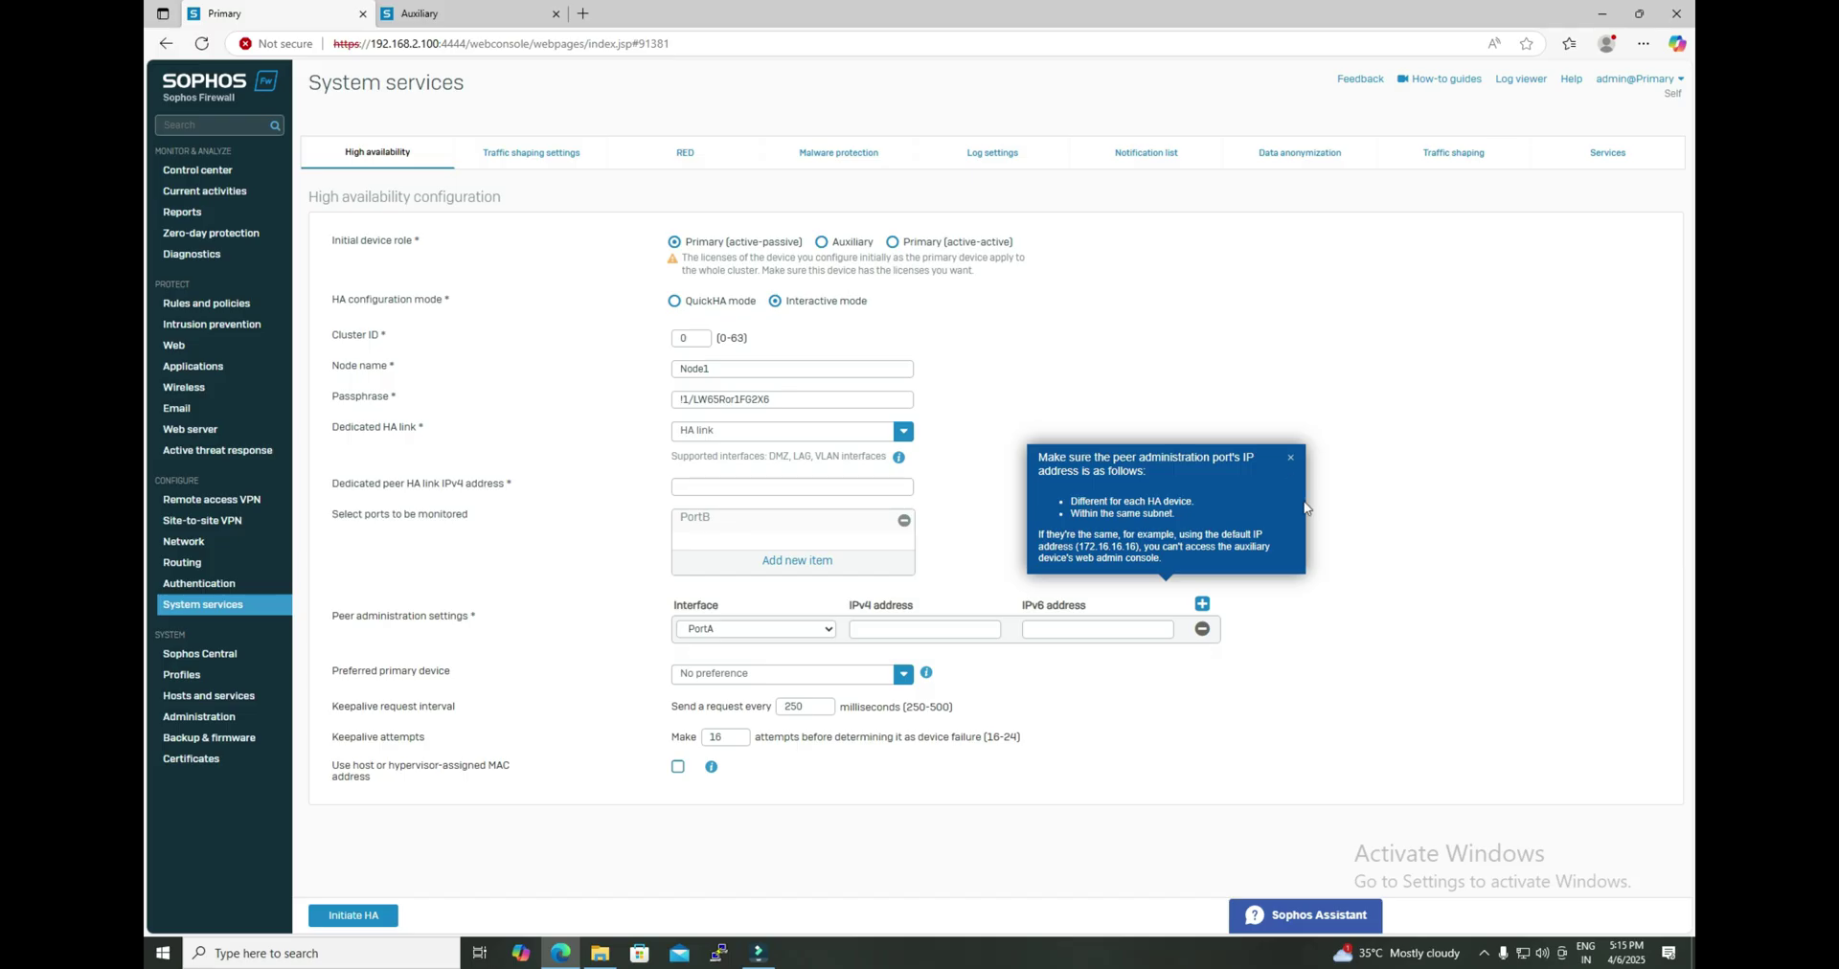
pyautogui.click(1291, 462)
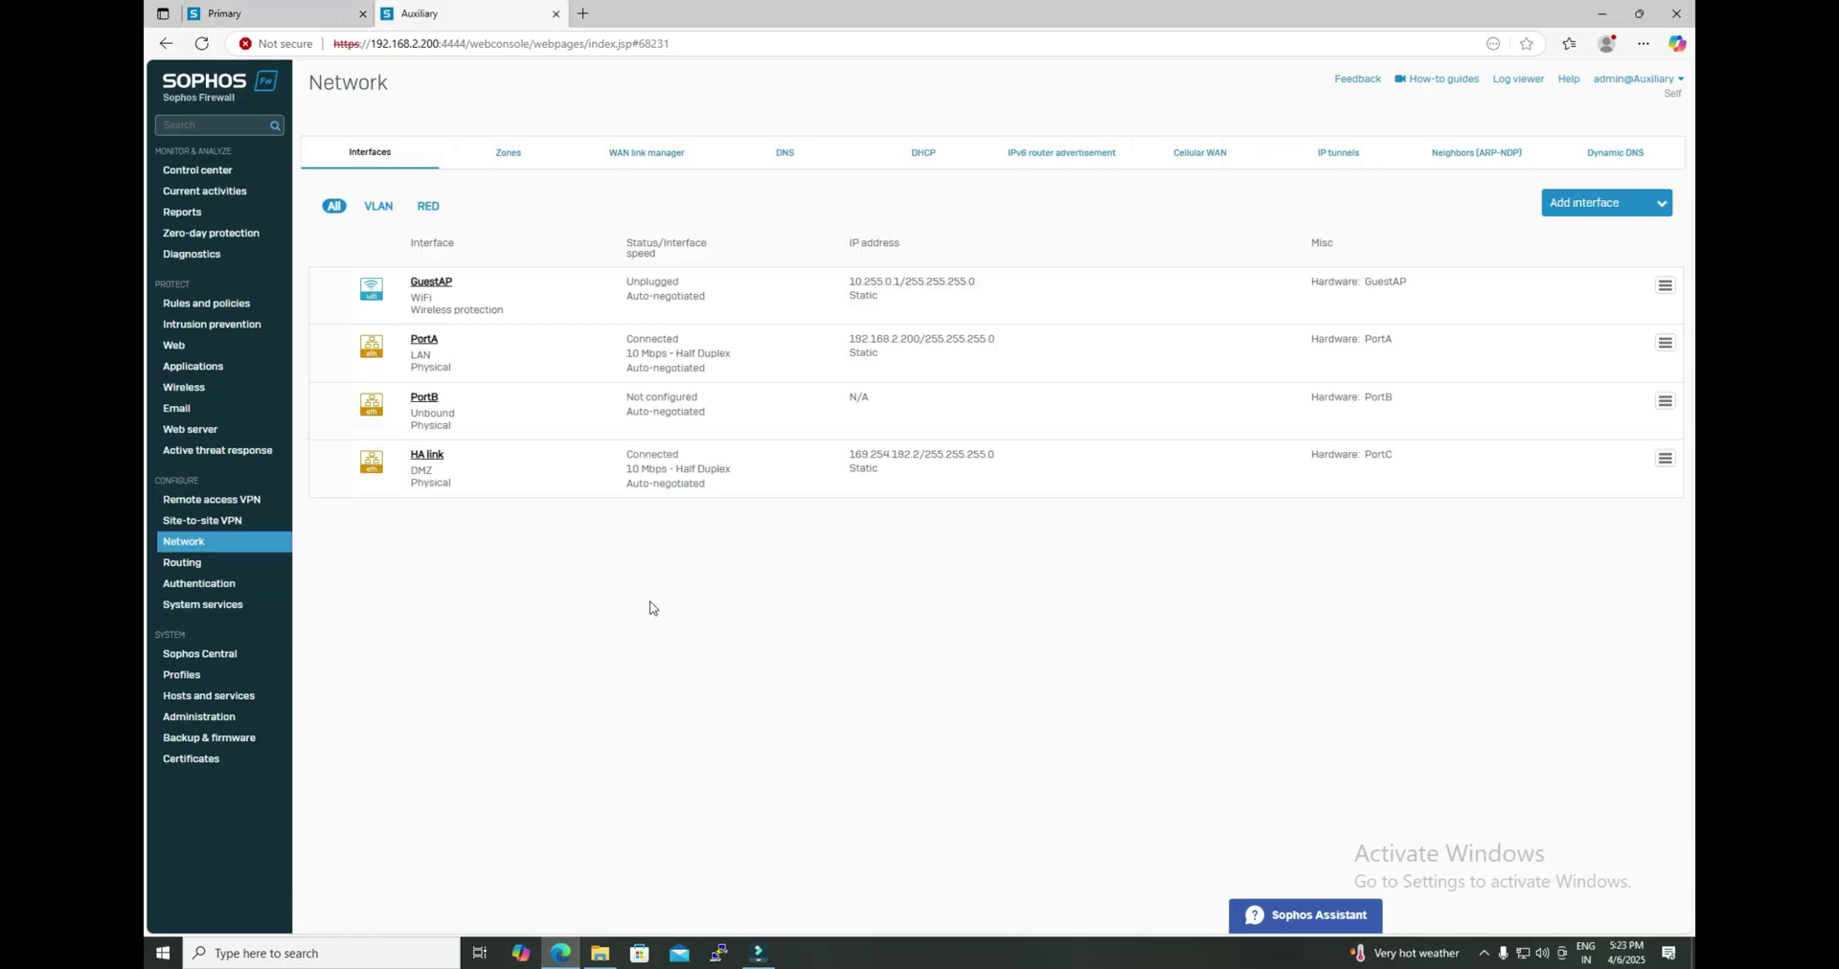
# Step: Compare the network interfaces and their IP addresses on the primary and auxiliary firewalls
pyautogui.click(270, 17)
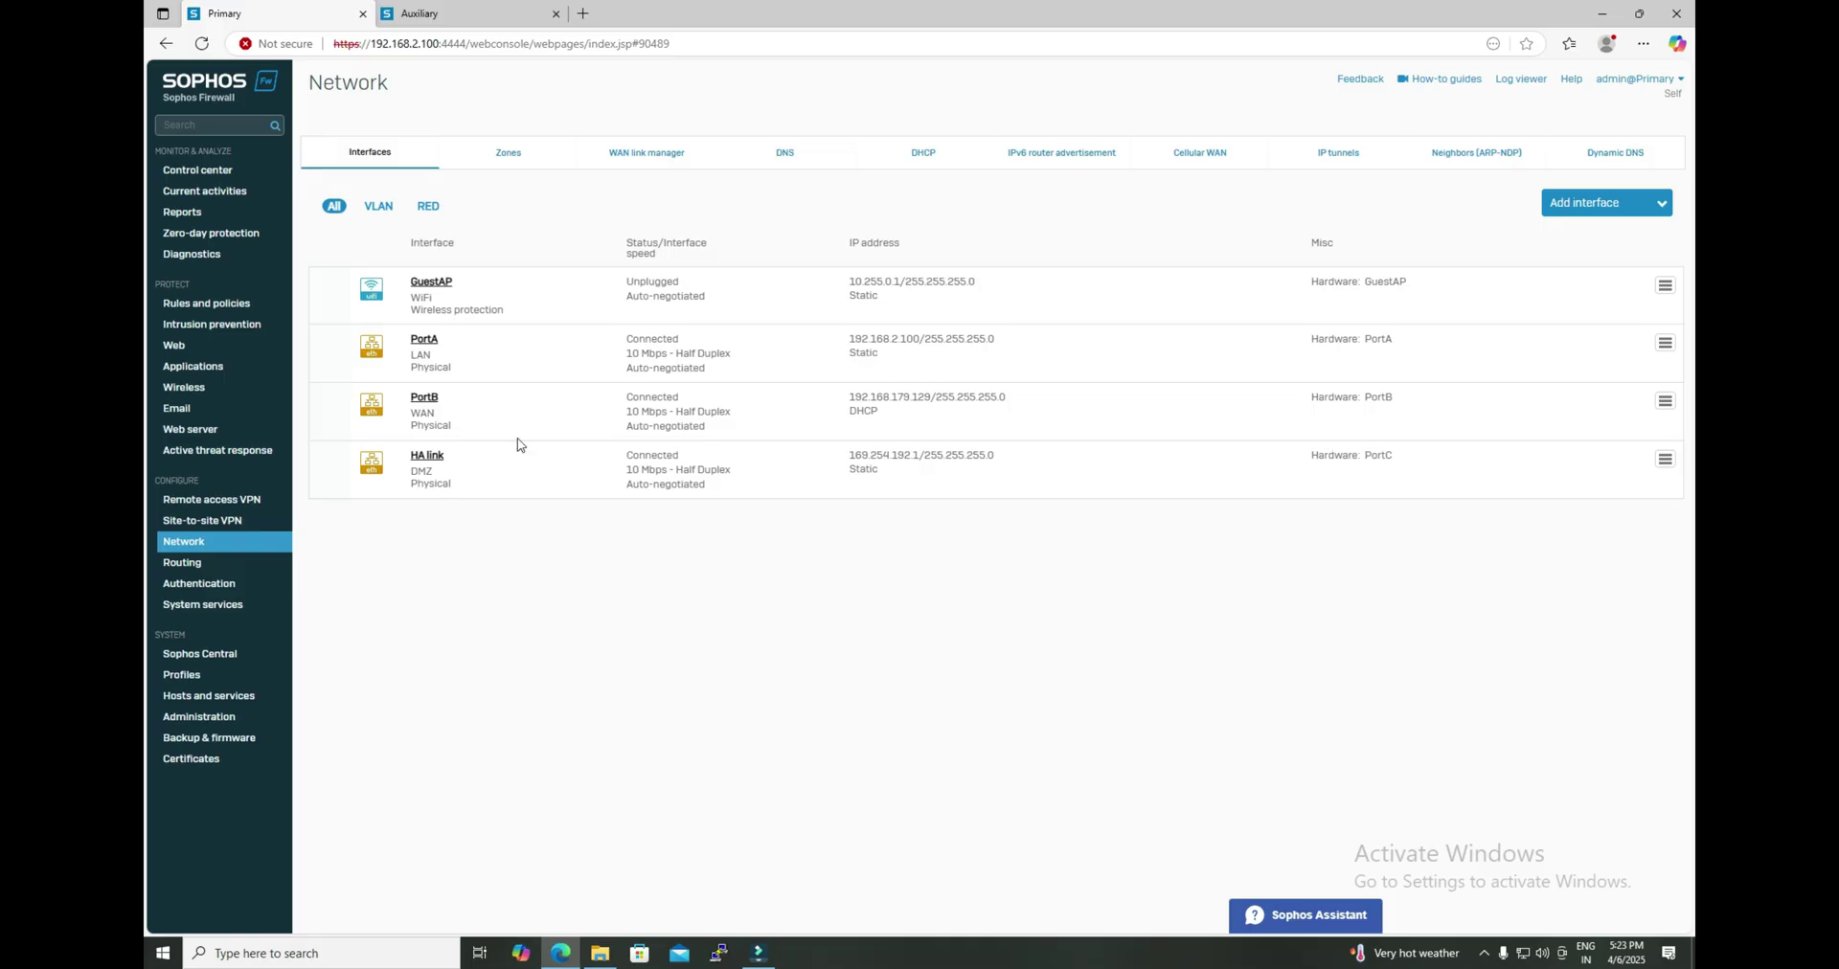
pyautogui.click(475, 16)
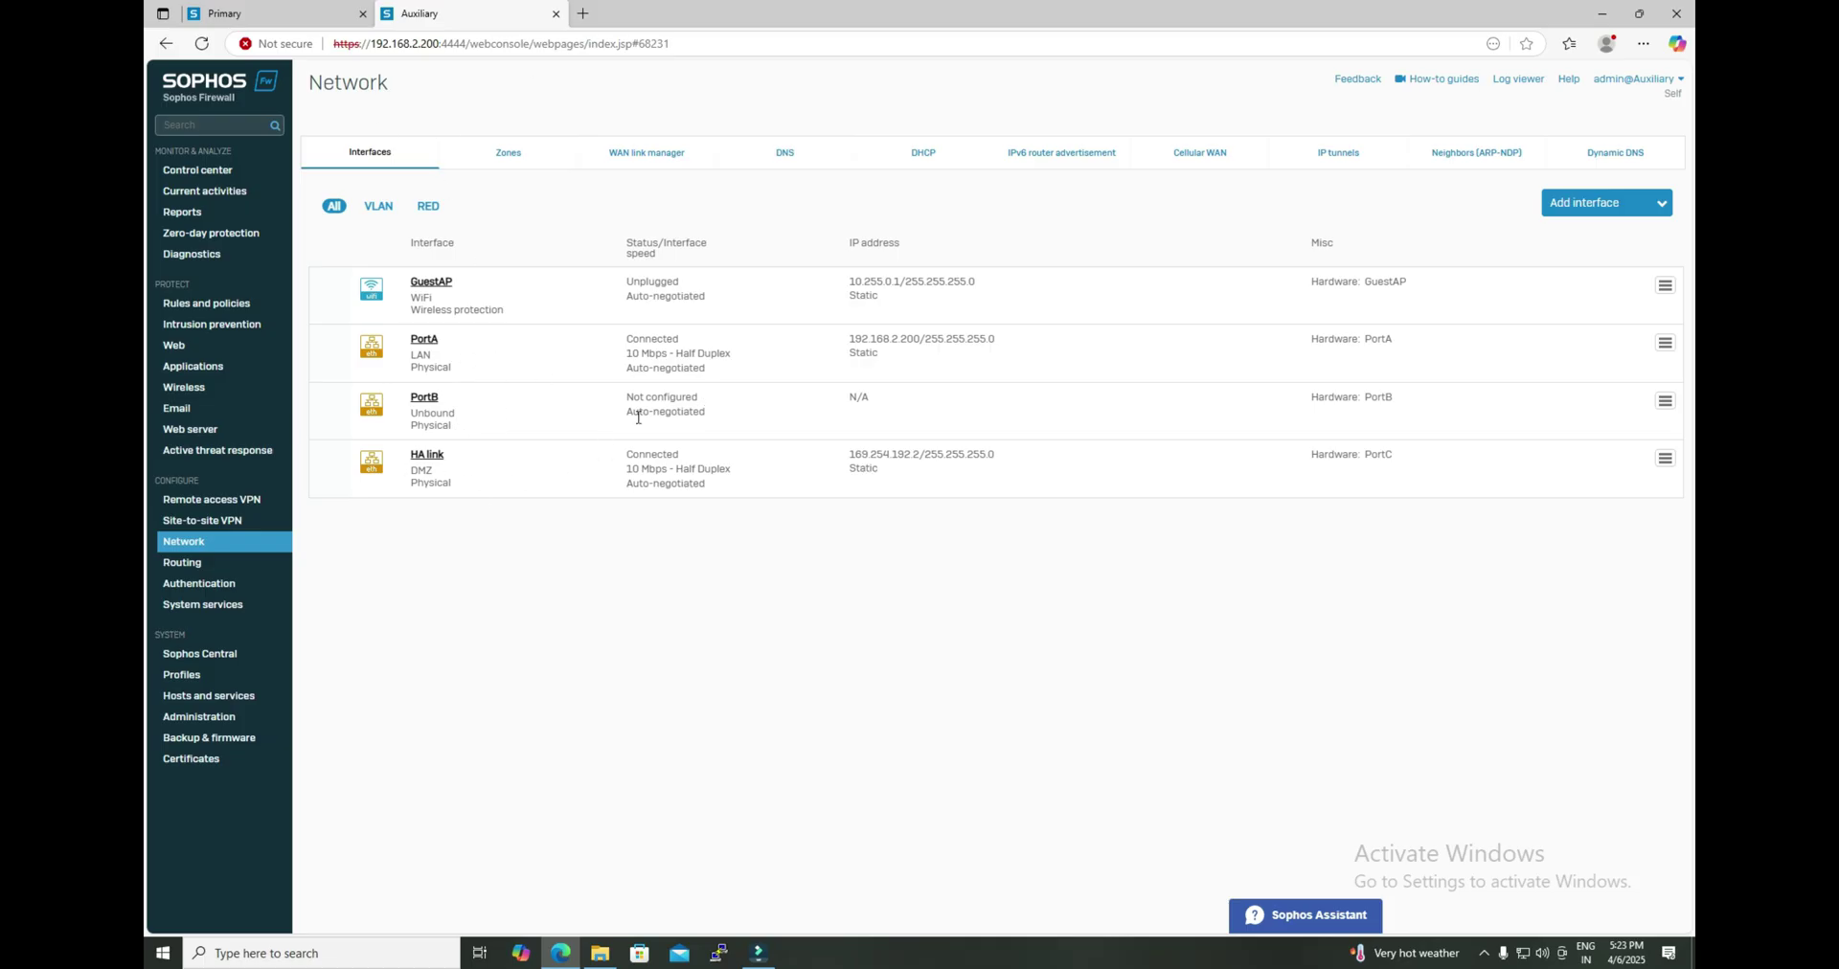
pyautogui.click(282, 19)
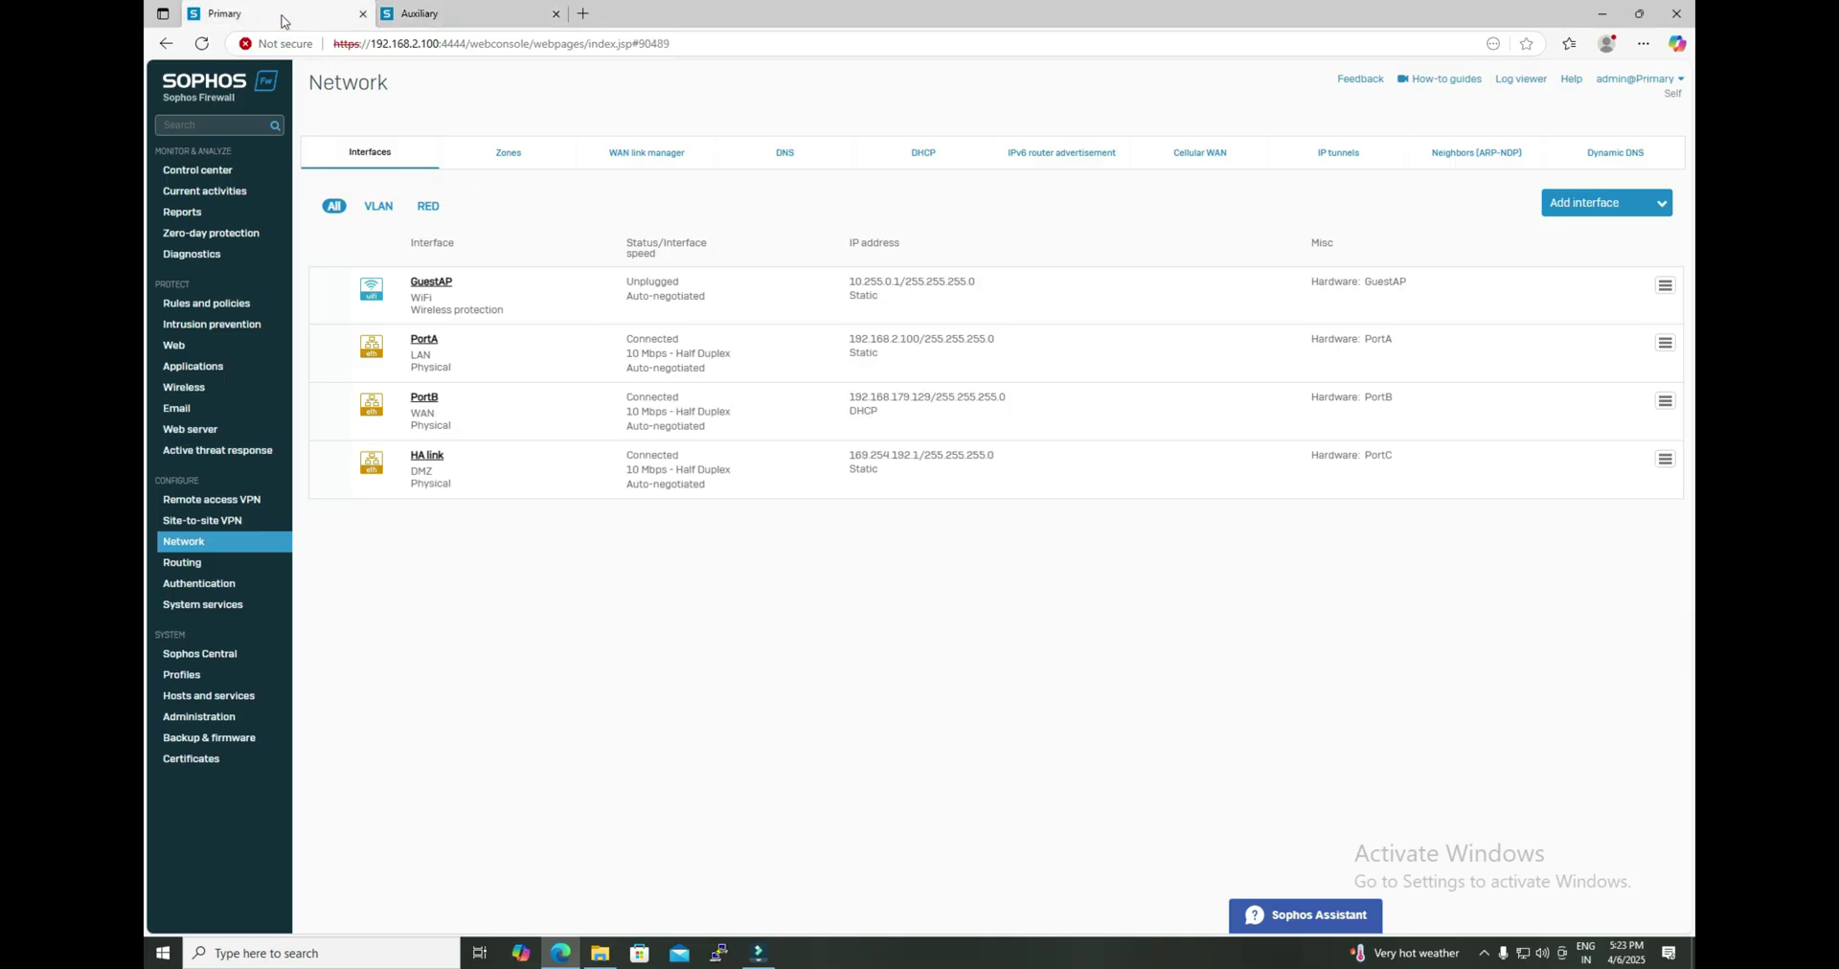
# Step: In the primary firewall's high availability configuration, choose Interactive mode and select HA link as the dedicated HA link
pyautogui.click(197, 607)
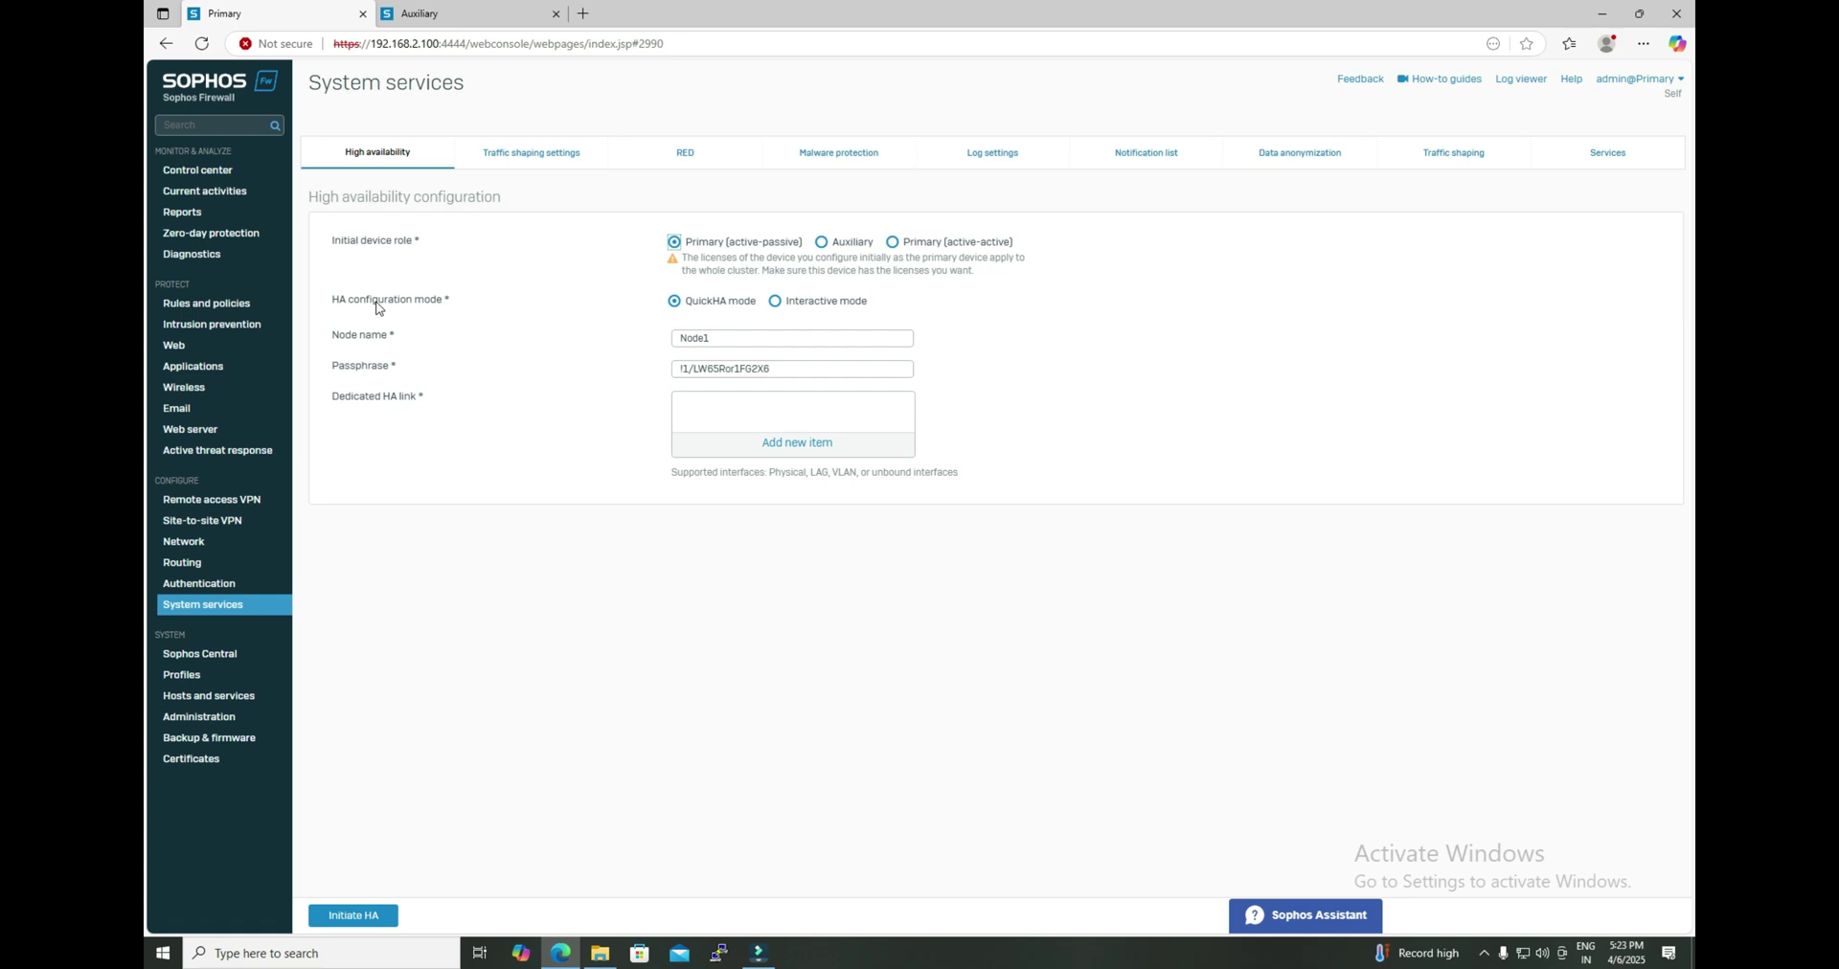
pyautogui.click(776, 305)
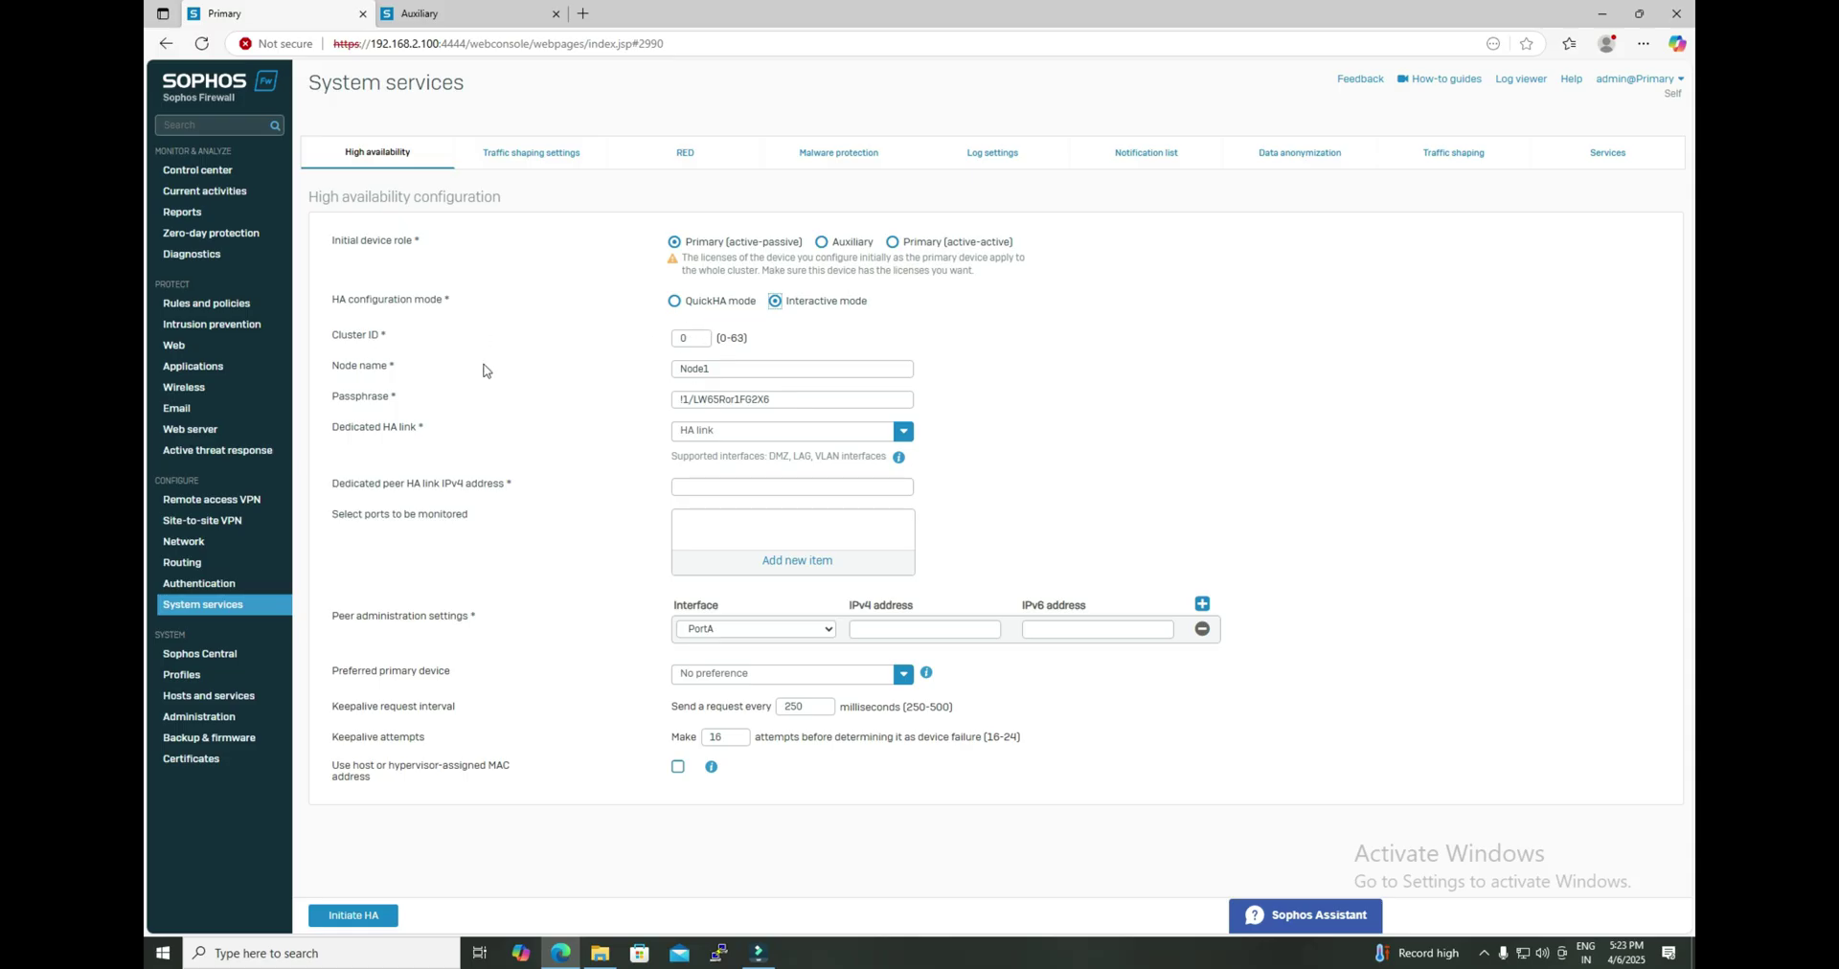
pyautogui.click(741, 368)
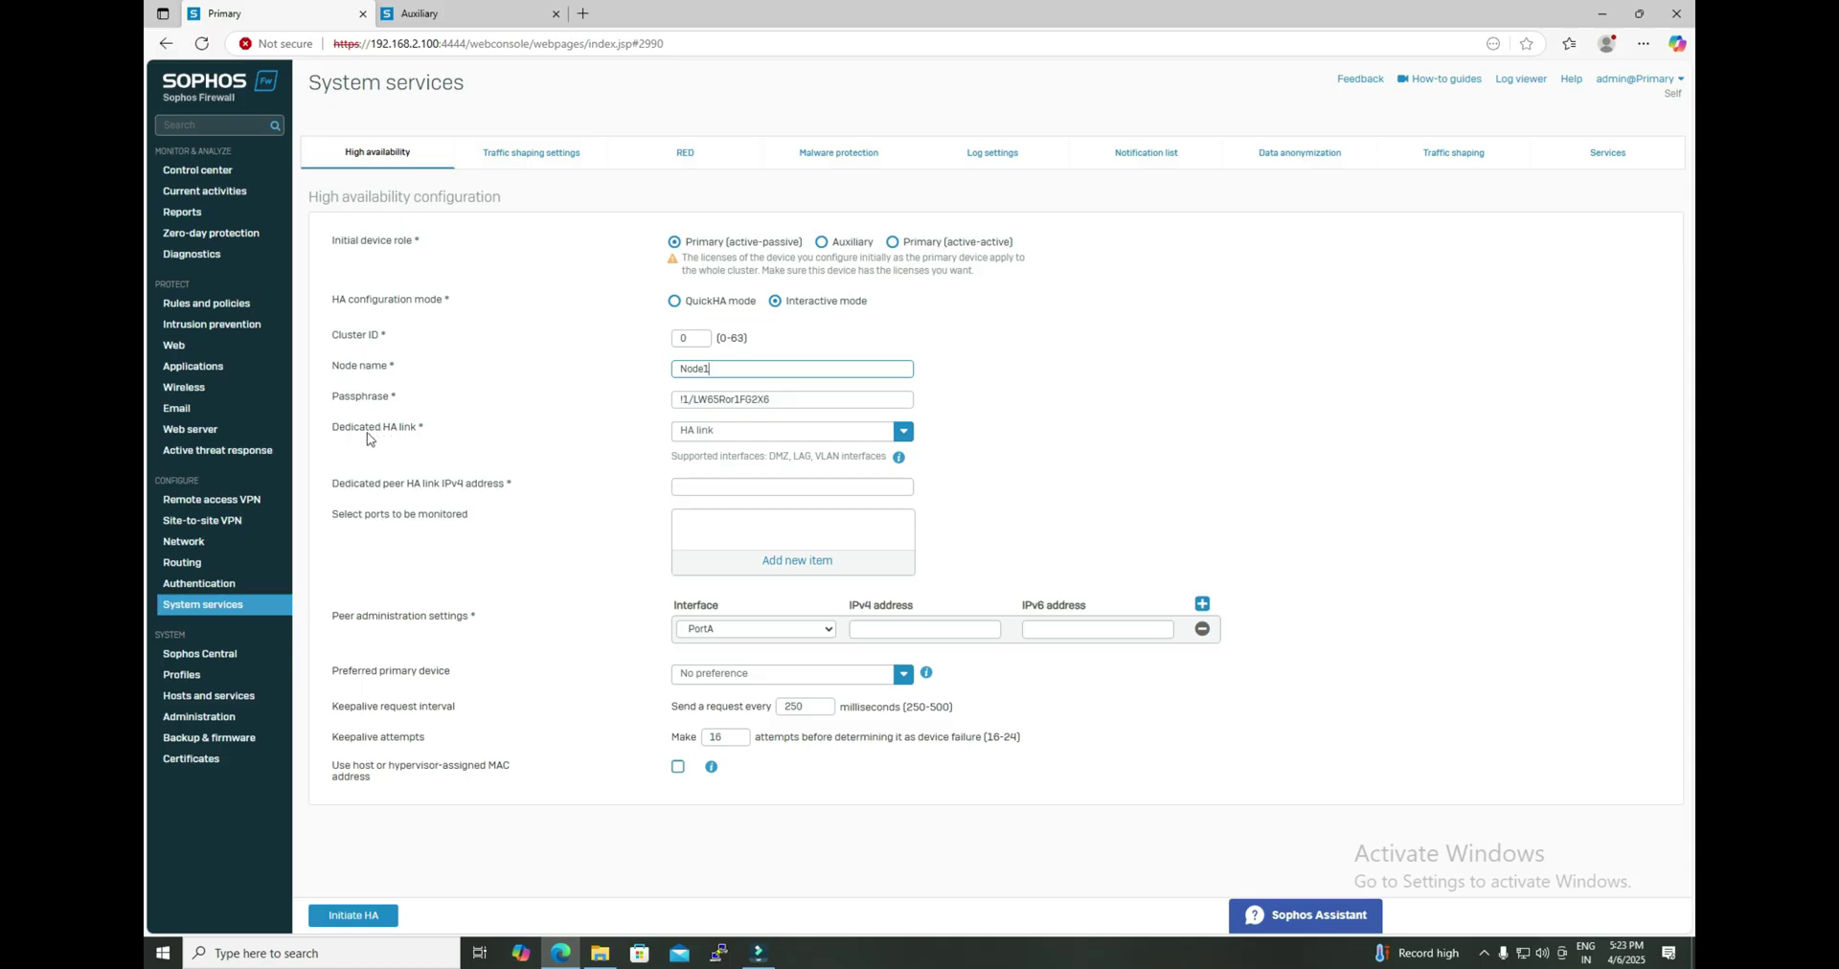
pyautogui.click(781, 431)
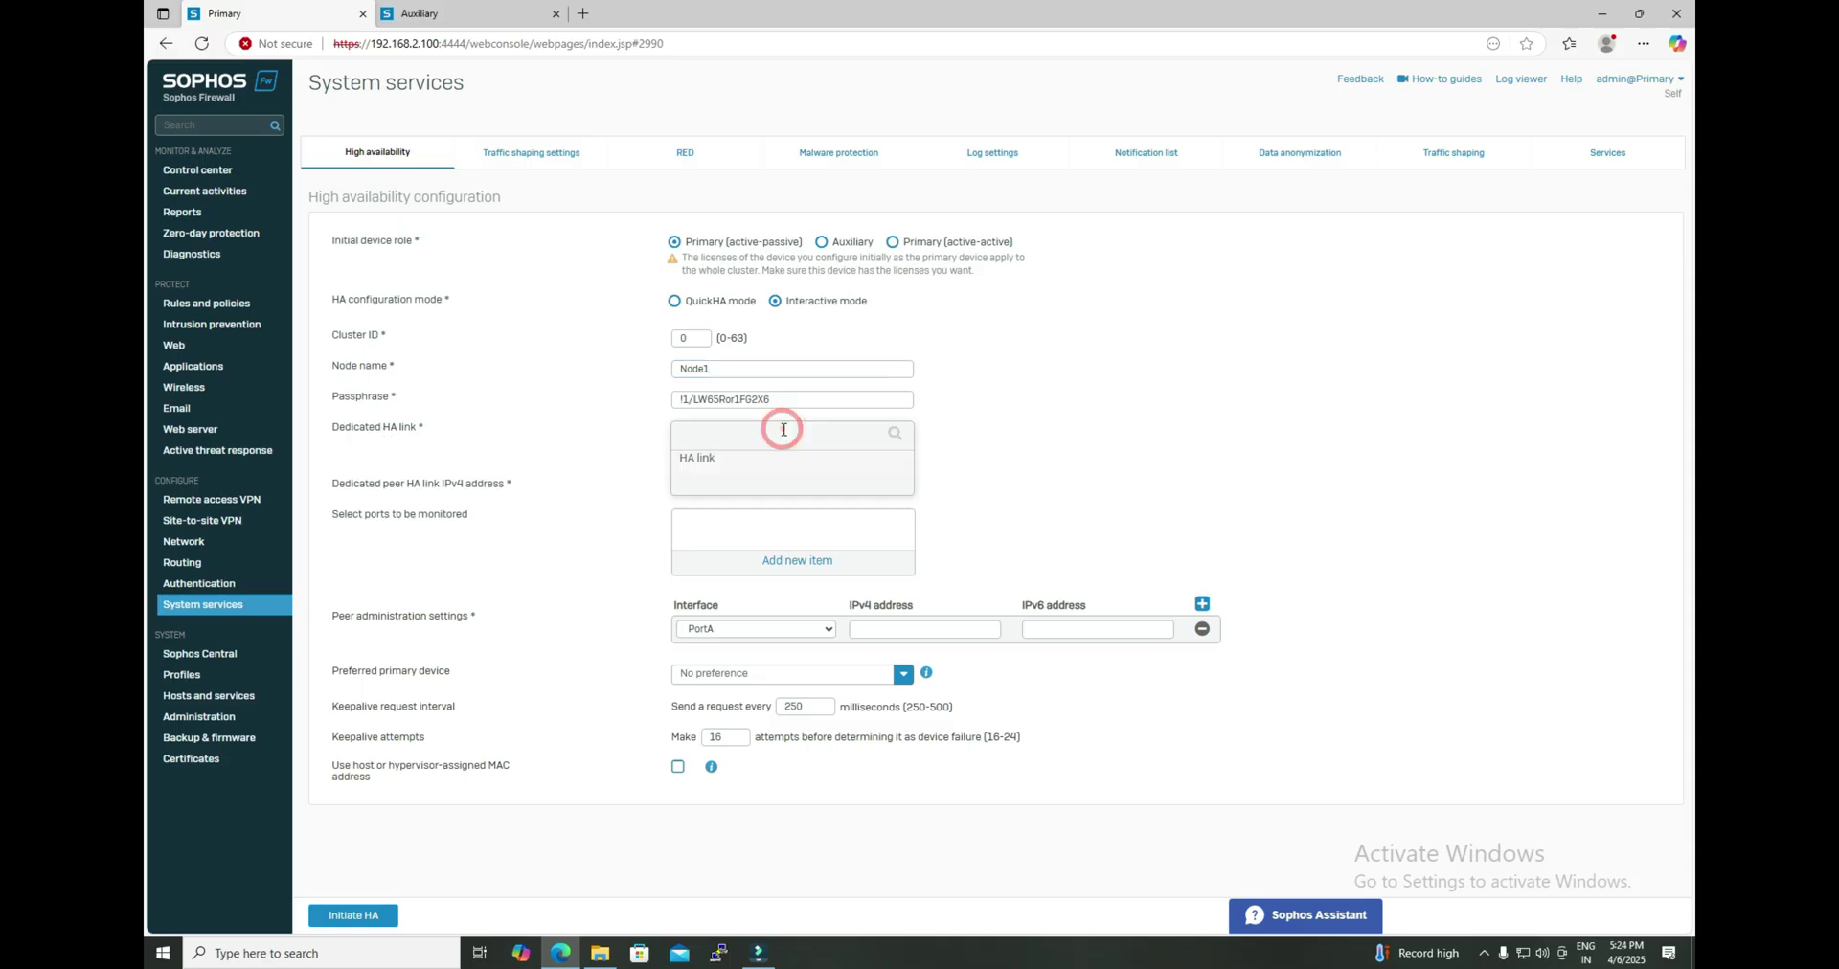
pyautogui.click(721, 462)
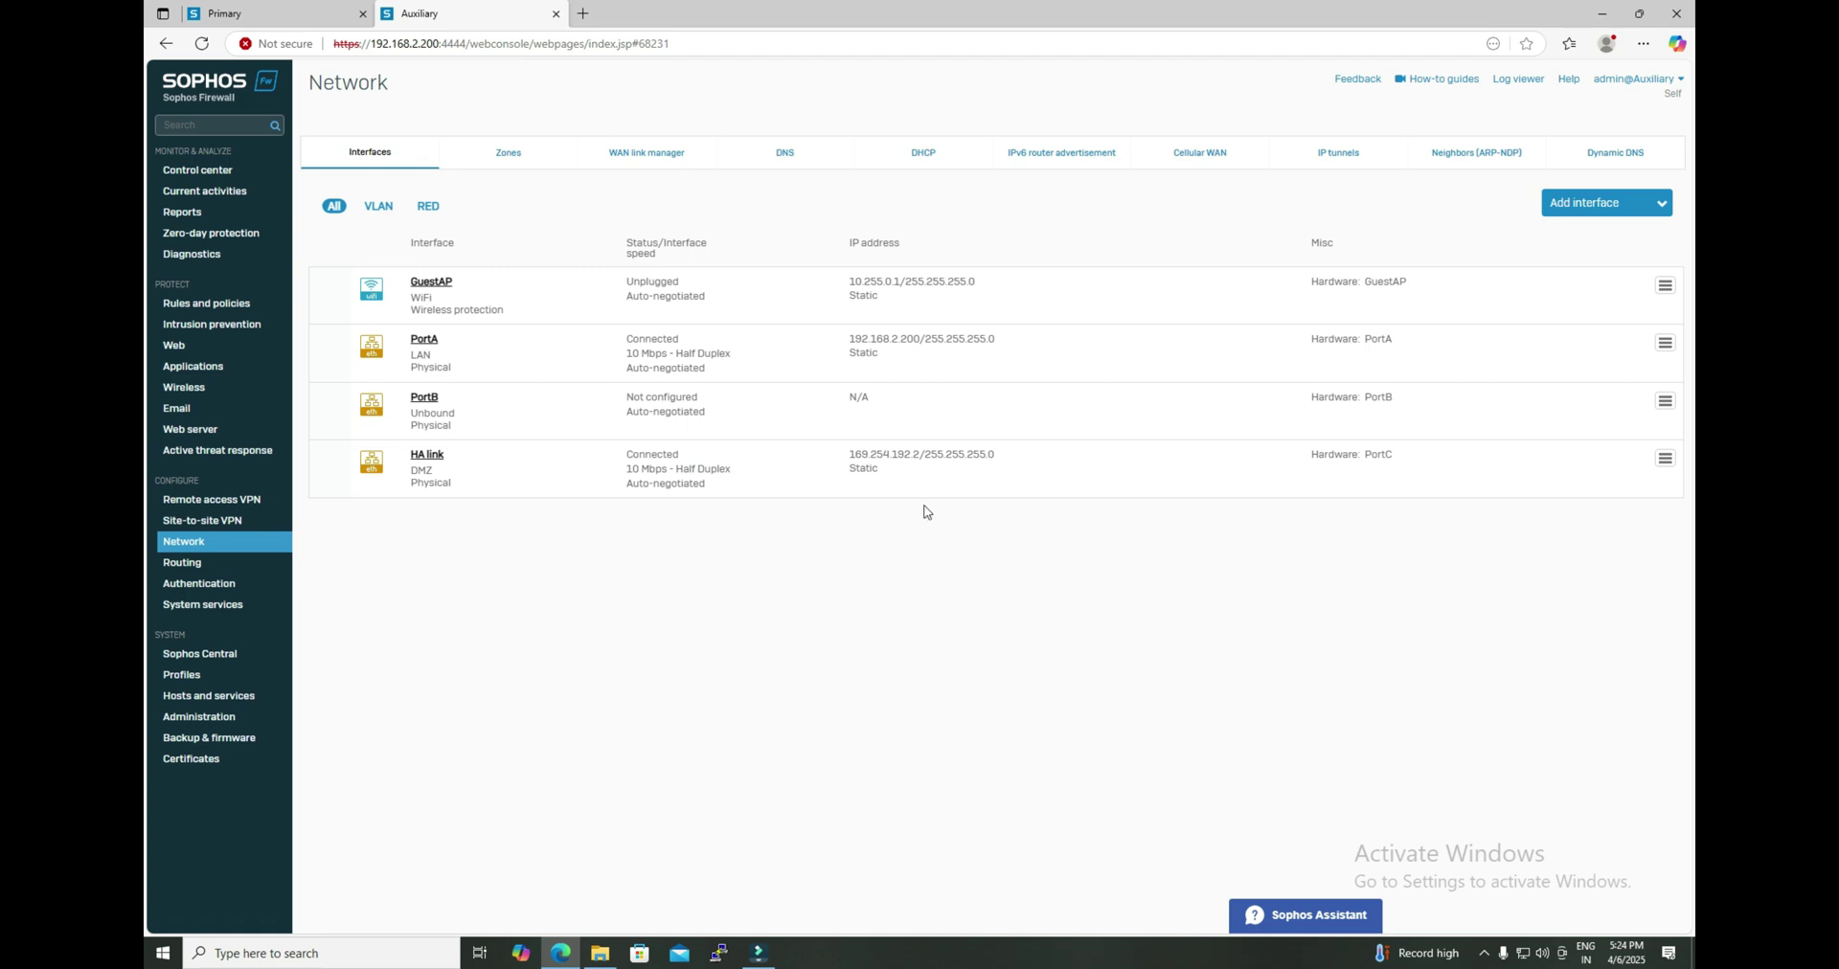
# Step: Copy the auxiliary firewall's HA link address 169.254.192.2 into the primary's dedicated peer HA link IPv4 address
pyautogui.moveTo(851, 454); pyautogui.dragTo(920, 457)
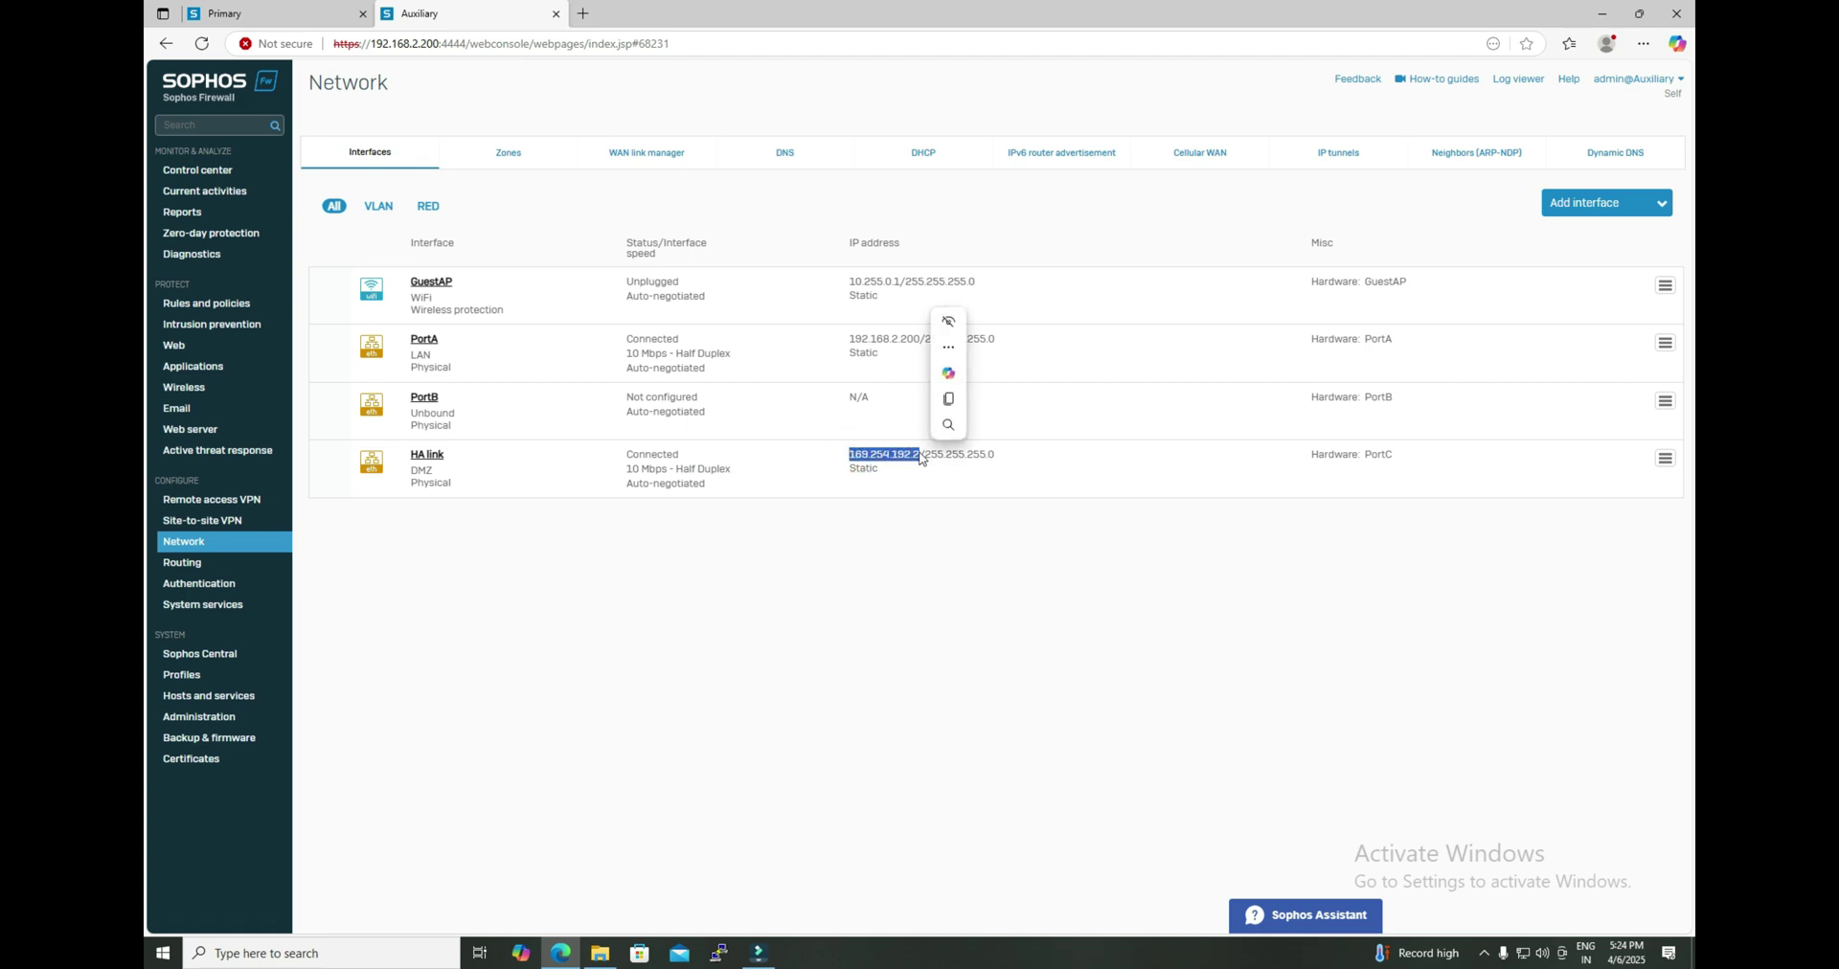
pyautogui.hotkey('ctrl', 'c')
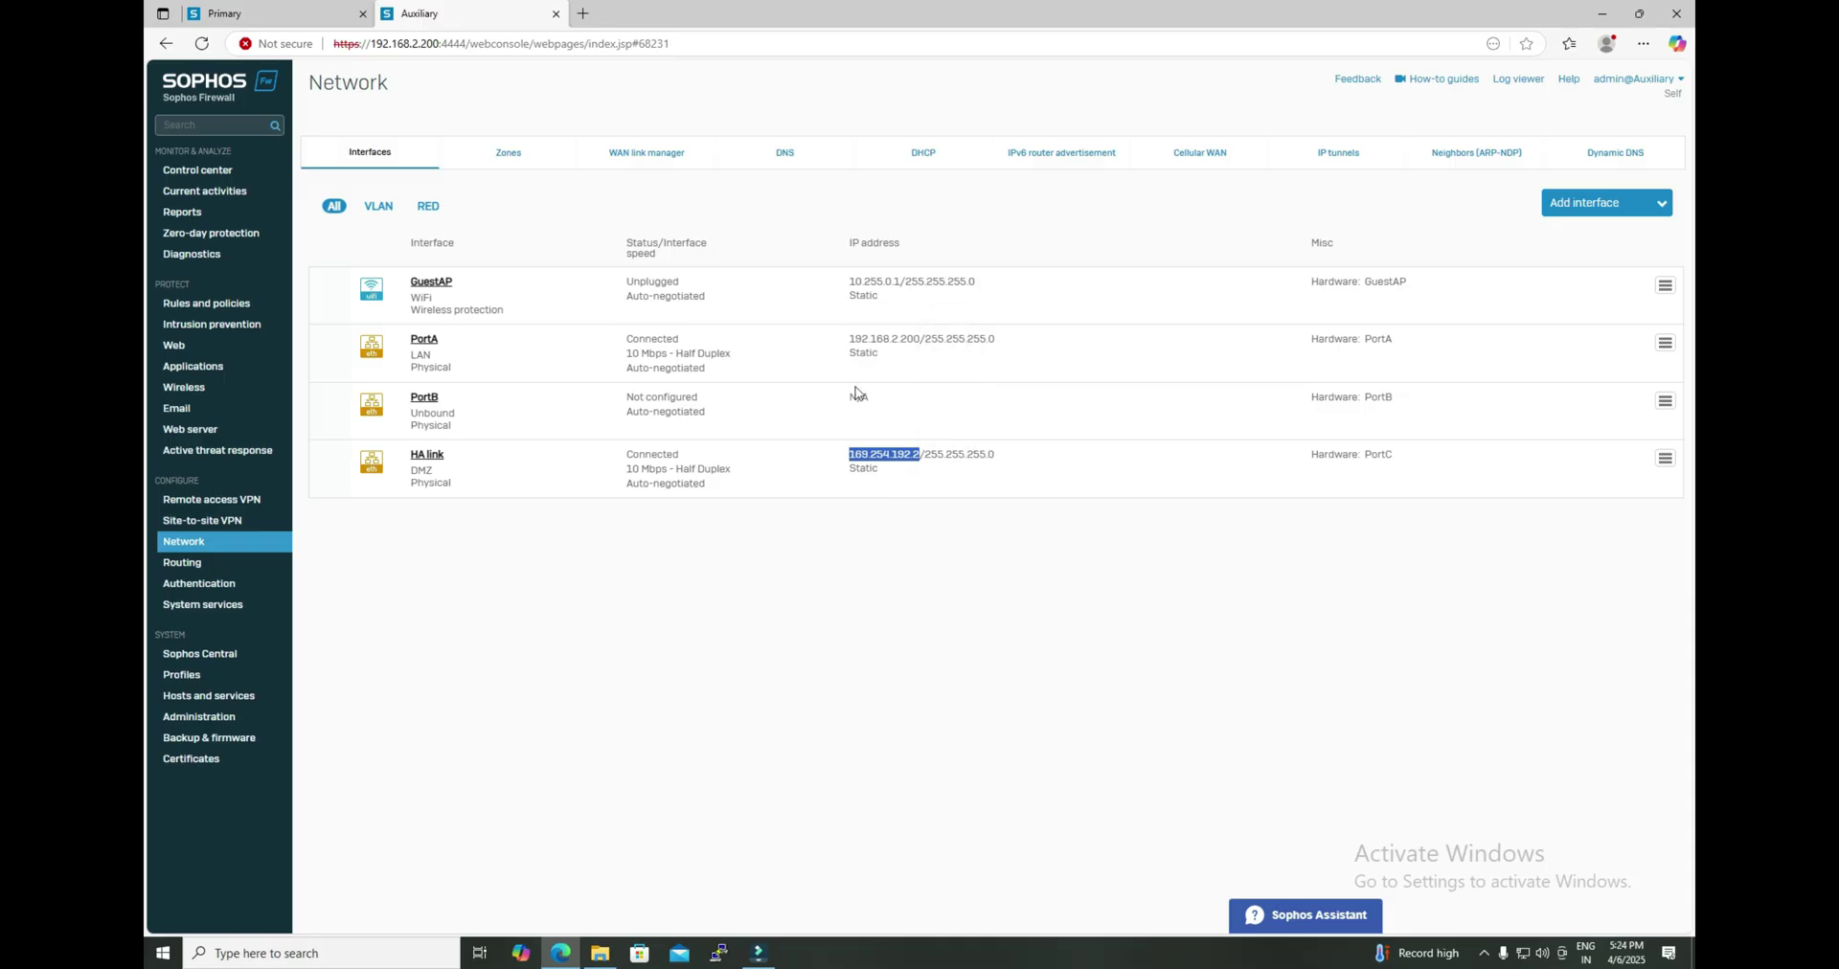
pyautogui.click(255, 16)
pyautogui.click(739, 485)
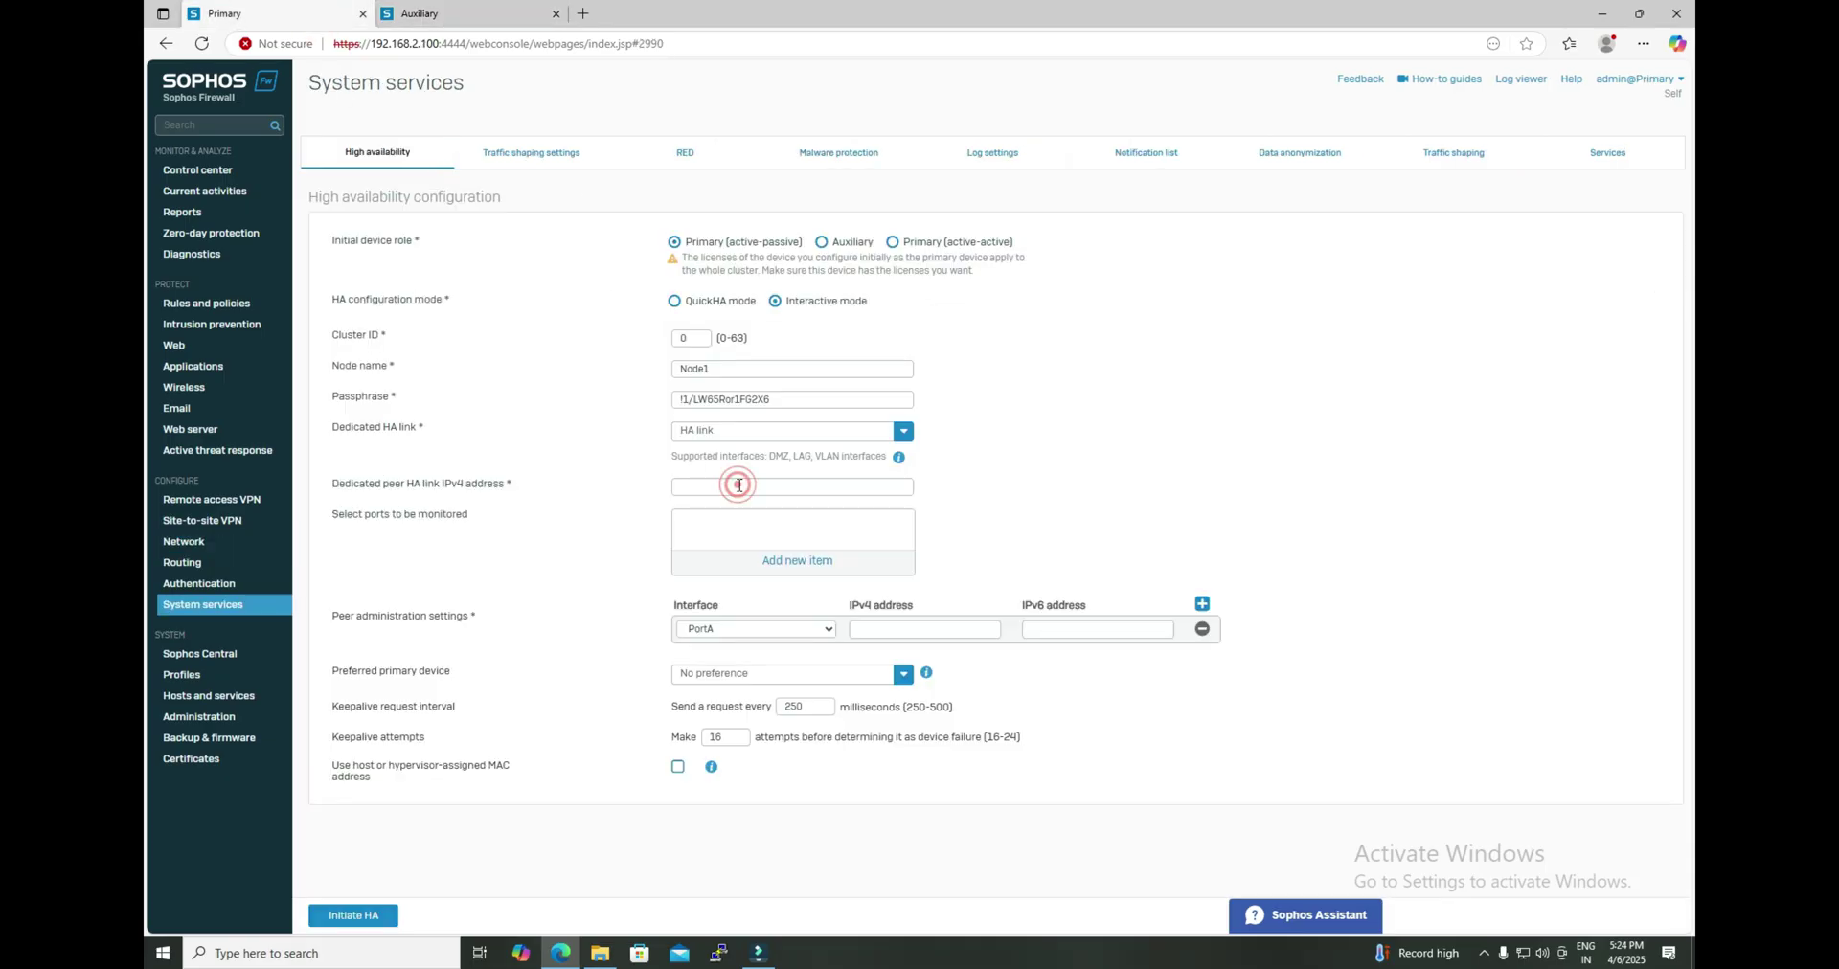
pyautogui.hotkey('ctrl', 'v')
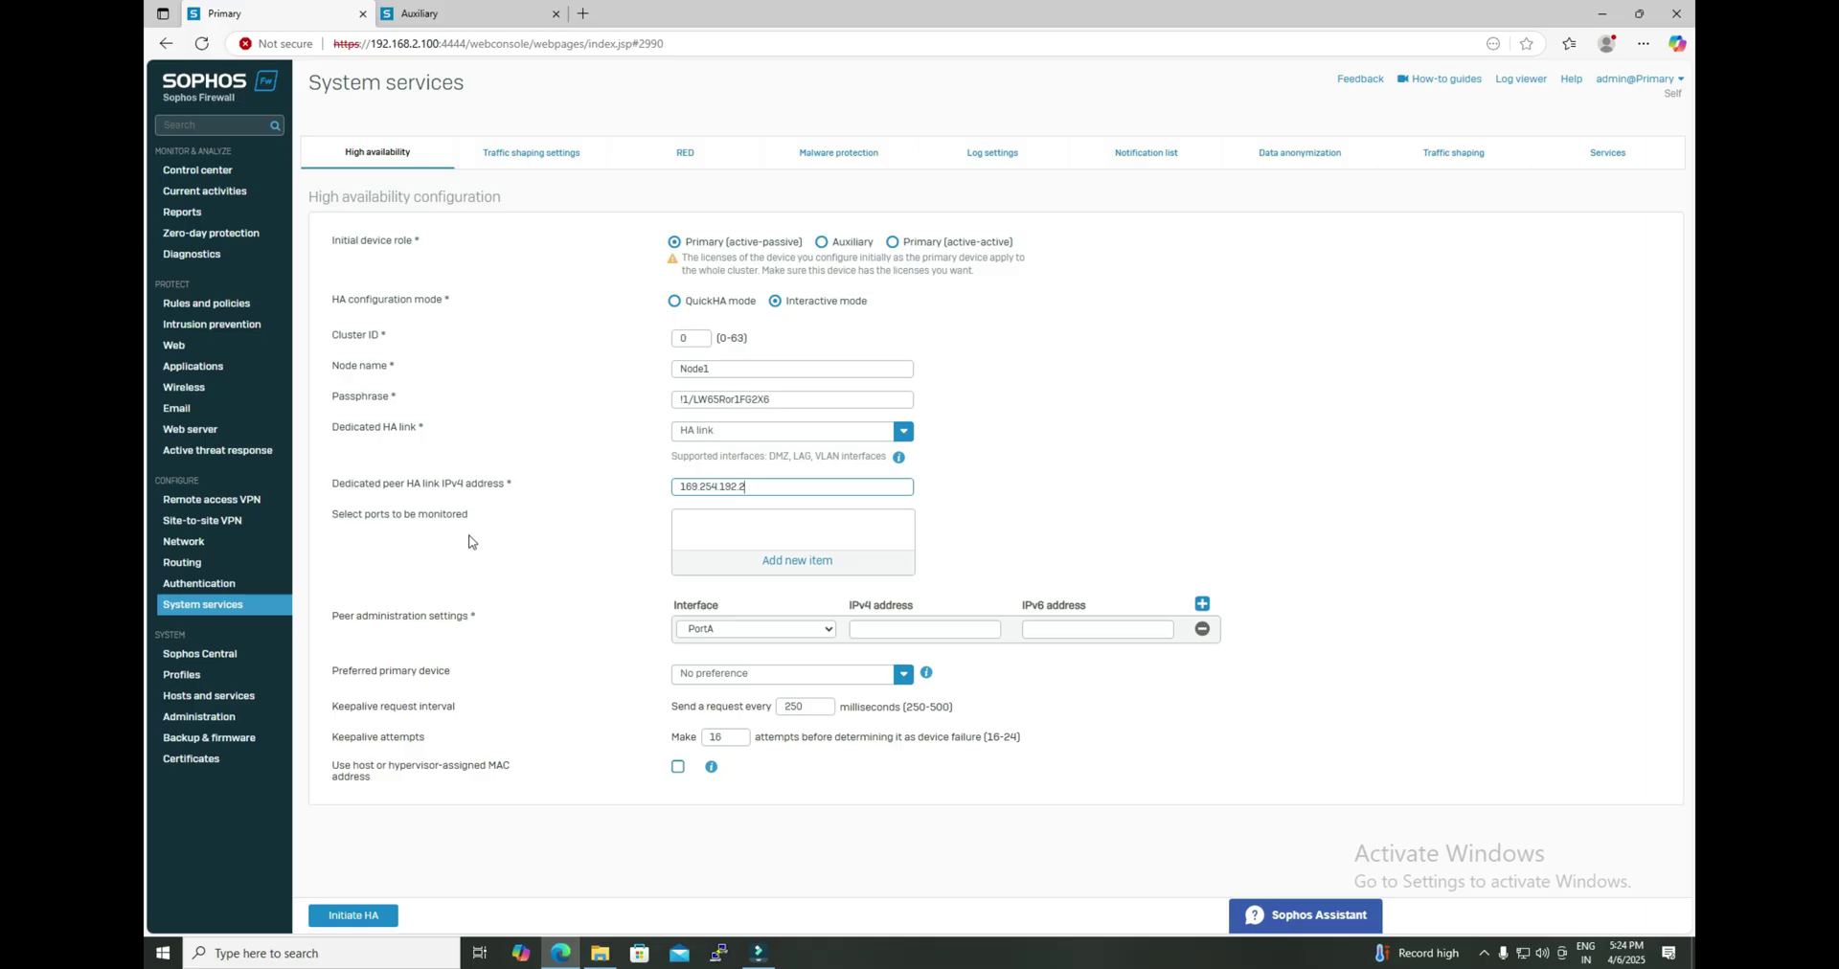
# Step: Copy the auxiliary firewall's PortA address 192.168.2.200 into the IPv4 address of the primary's peer administration settings
pyautogui.click(465, 14)
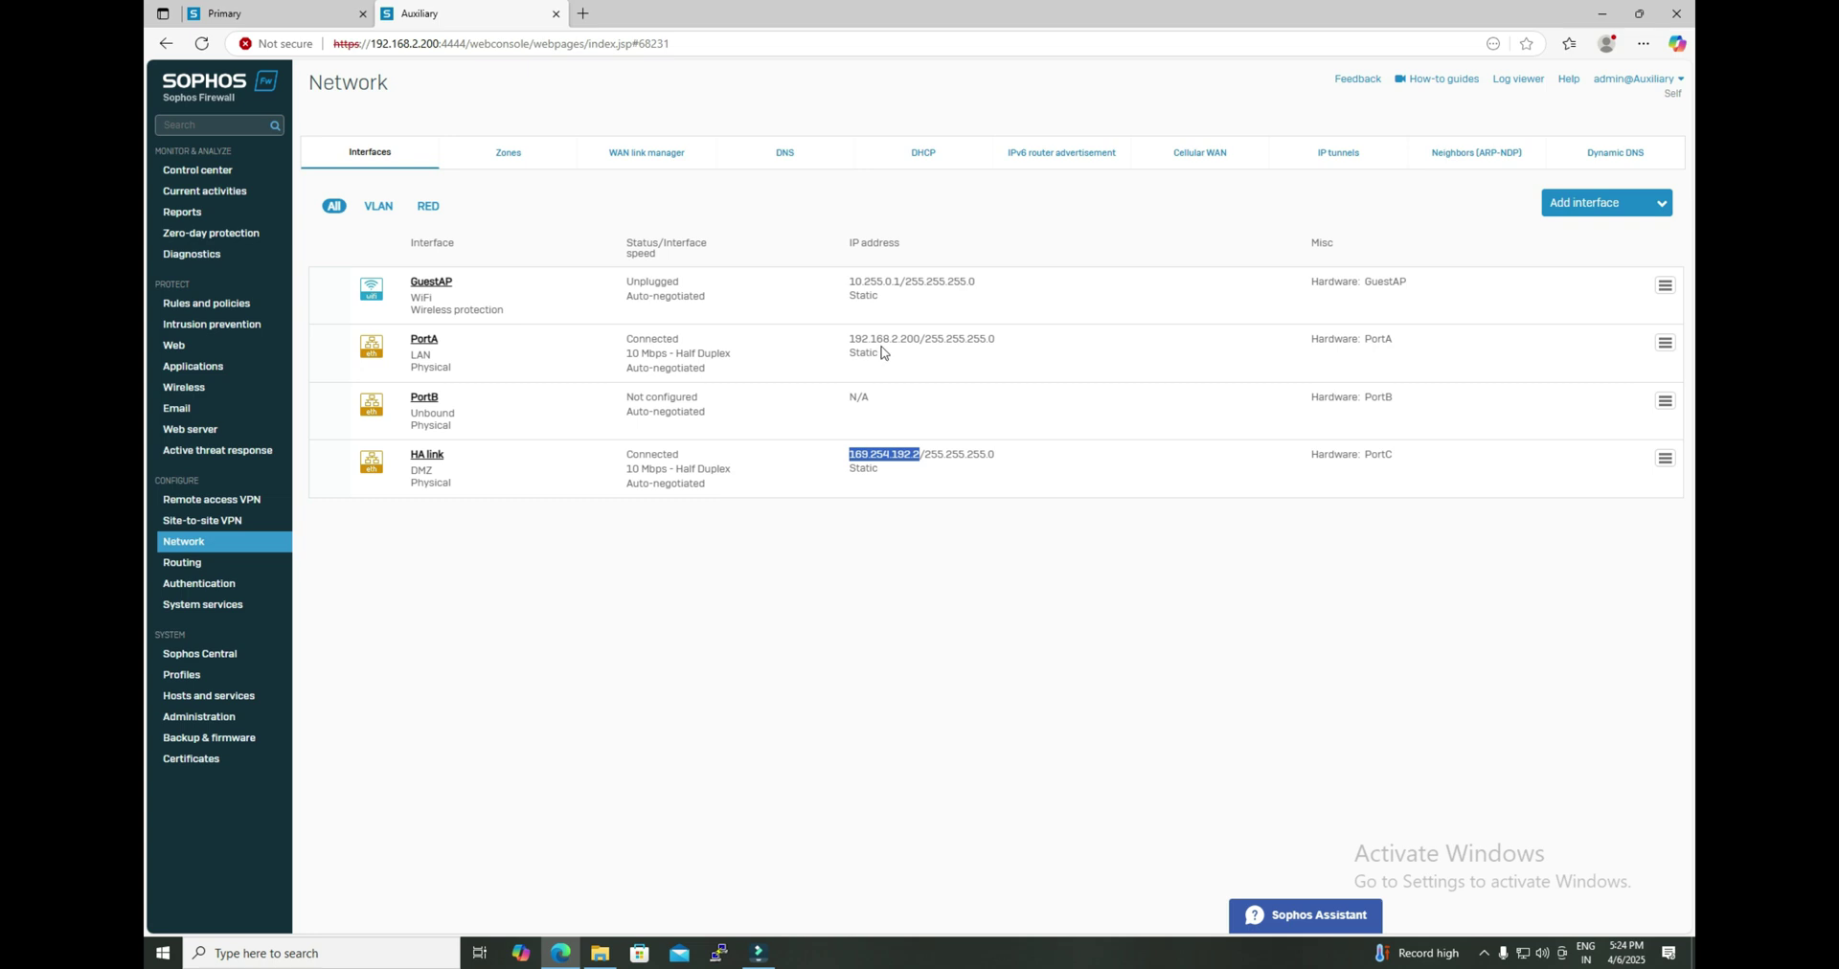
pyautogui.moveTo(923, 338); pyautogui.dragTo(853, 351)
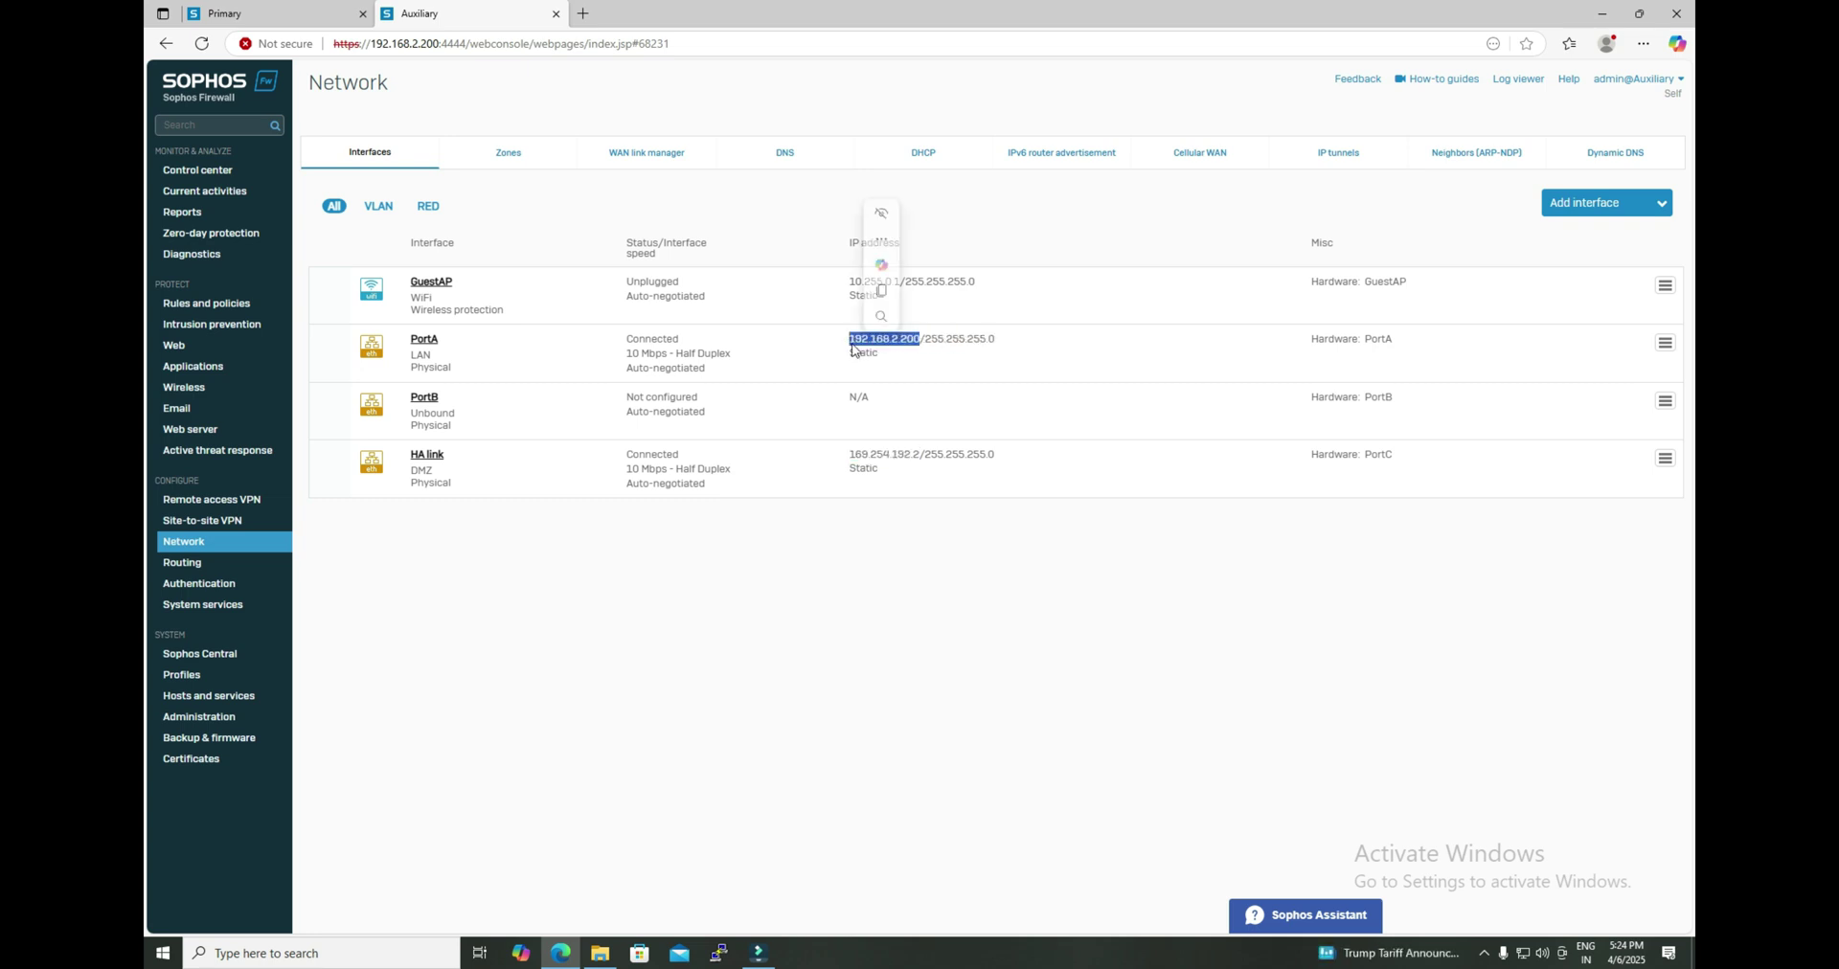
pyautogui.click(232, 9)
pyautogui.click(865, 628)
pyautogui.hotkey('ctrl', 'v')
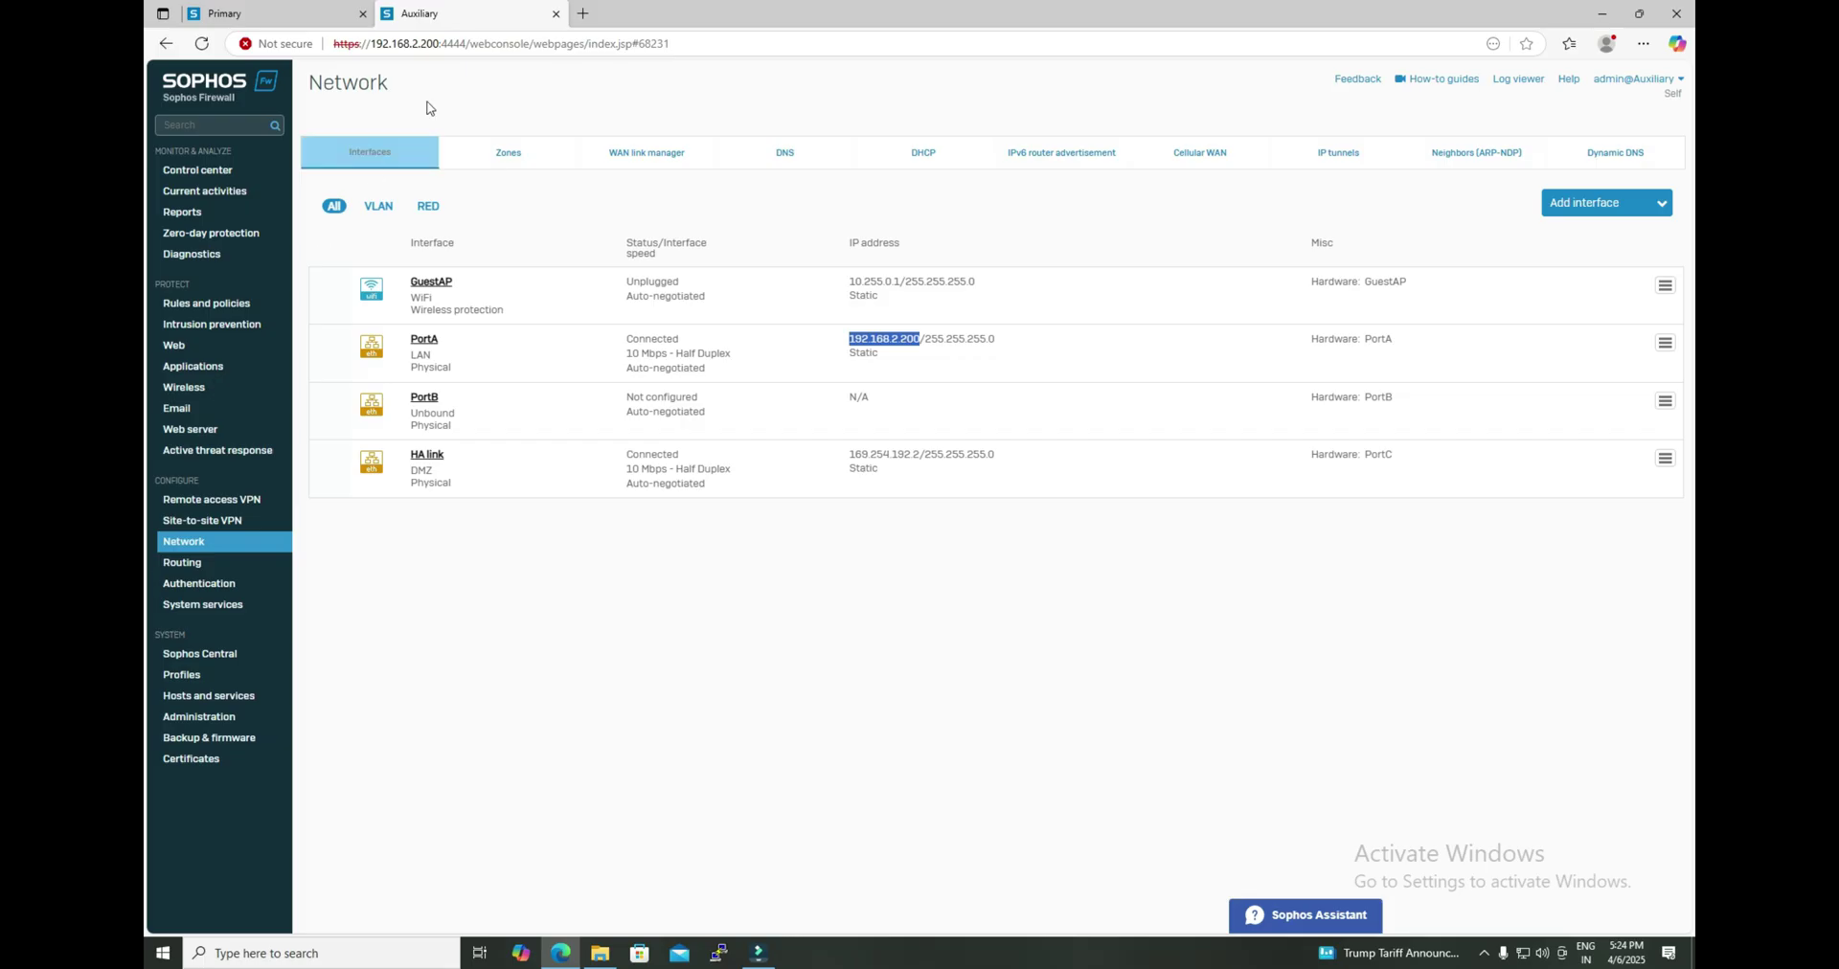
# Step: In the auxiliary firewall's high availability configuration, set the Auxiliary role and Interactive mode with HA link as the dedicated link
pyautogui.click(227, 604)
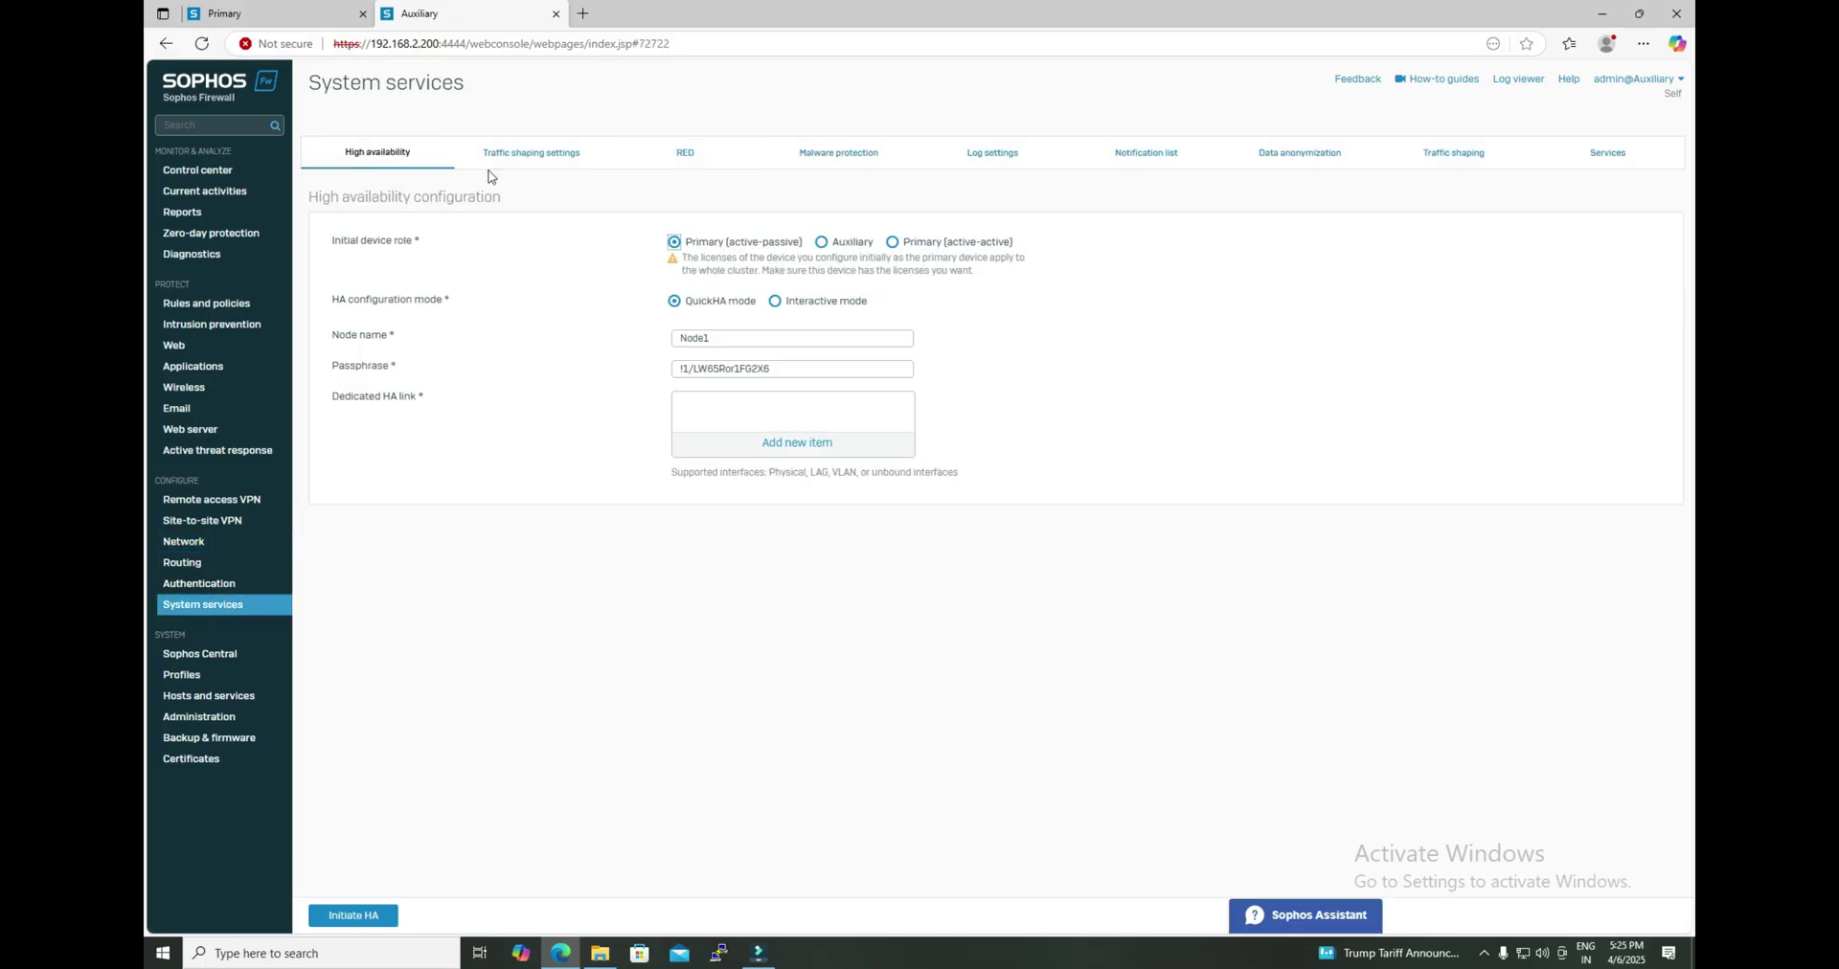
pyautogui.click(829, 245)
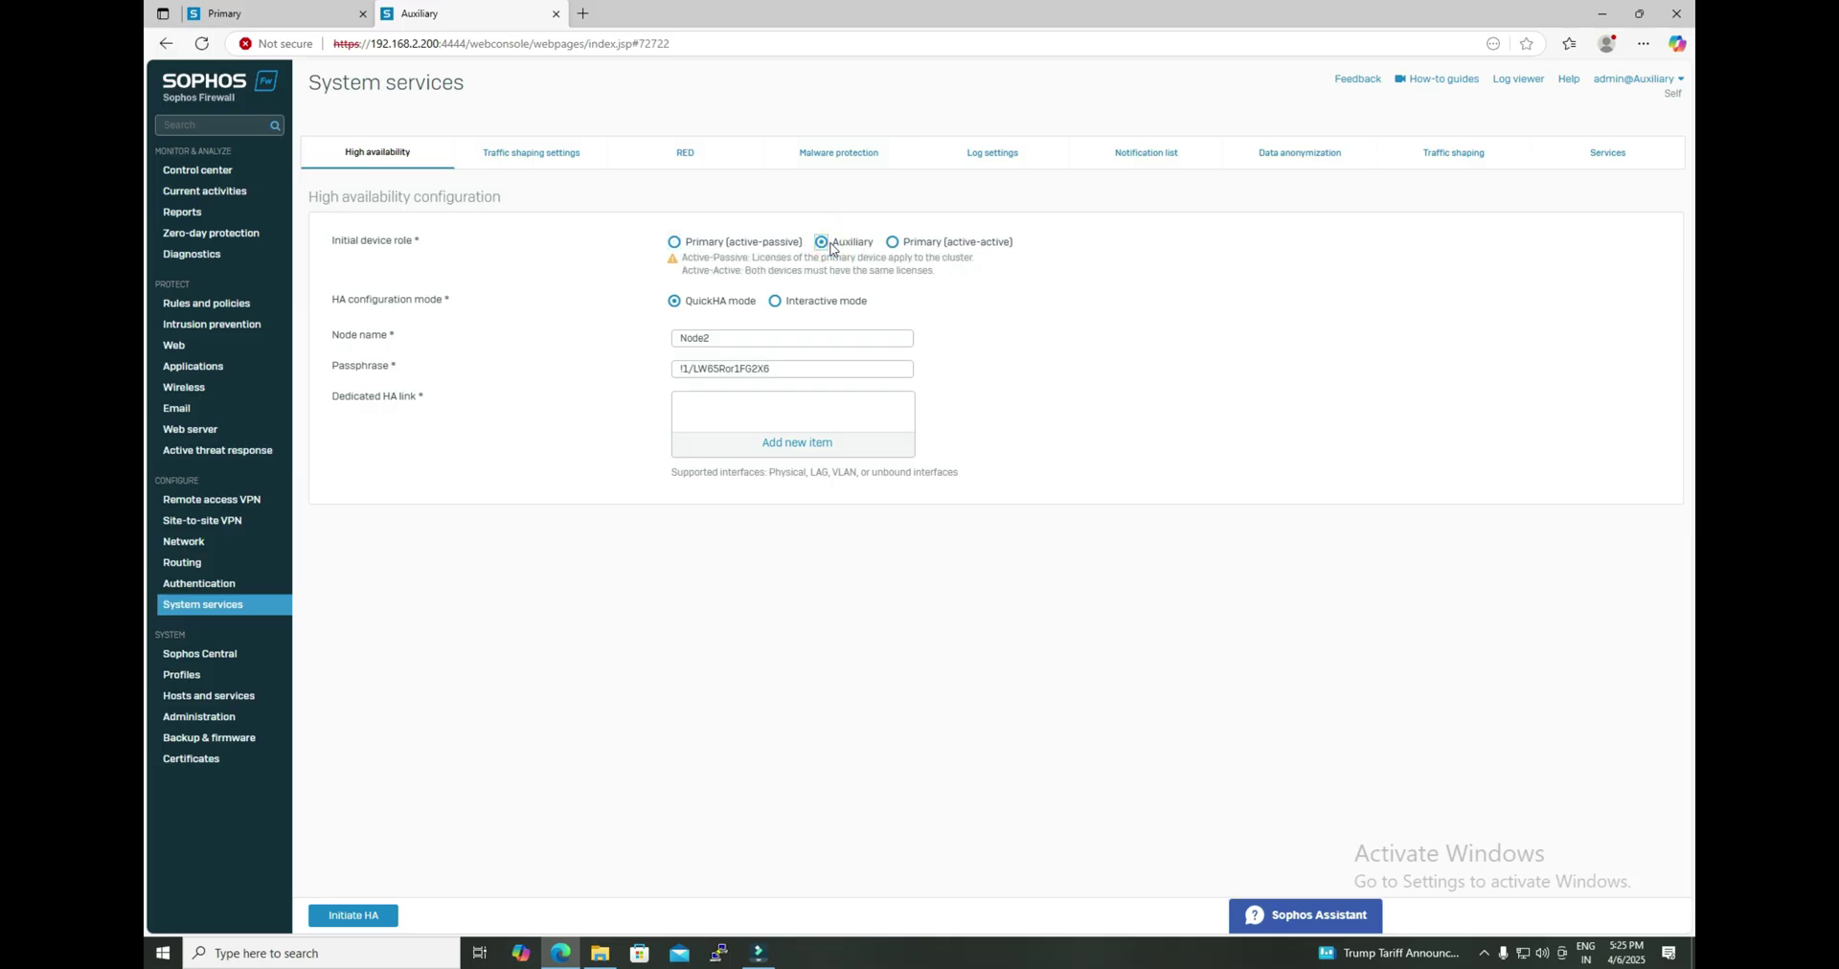
pyautogui.click(776, 302)
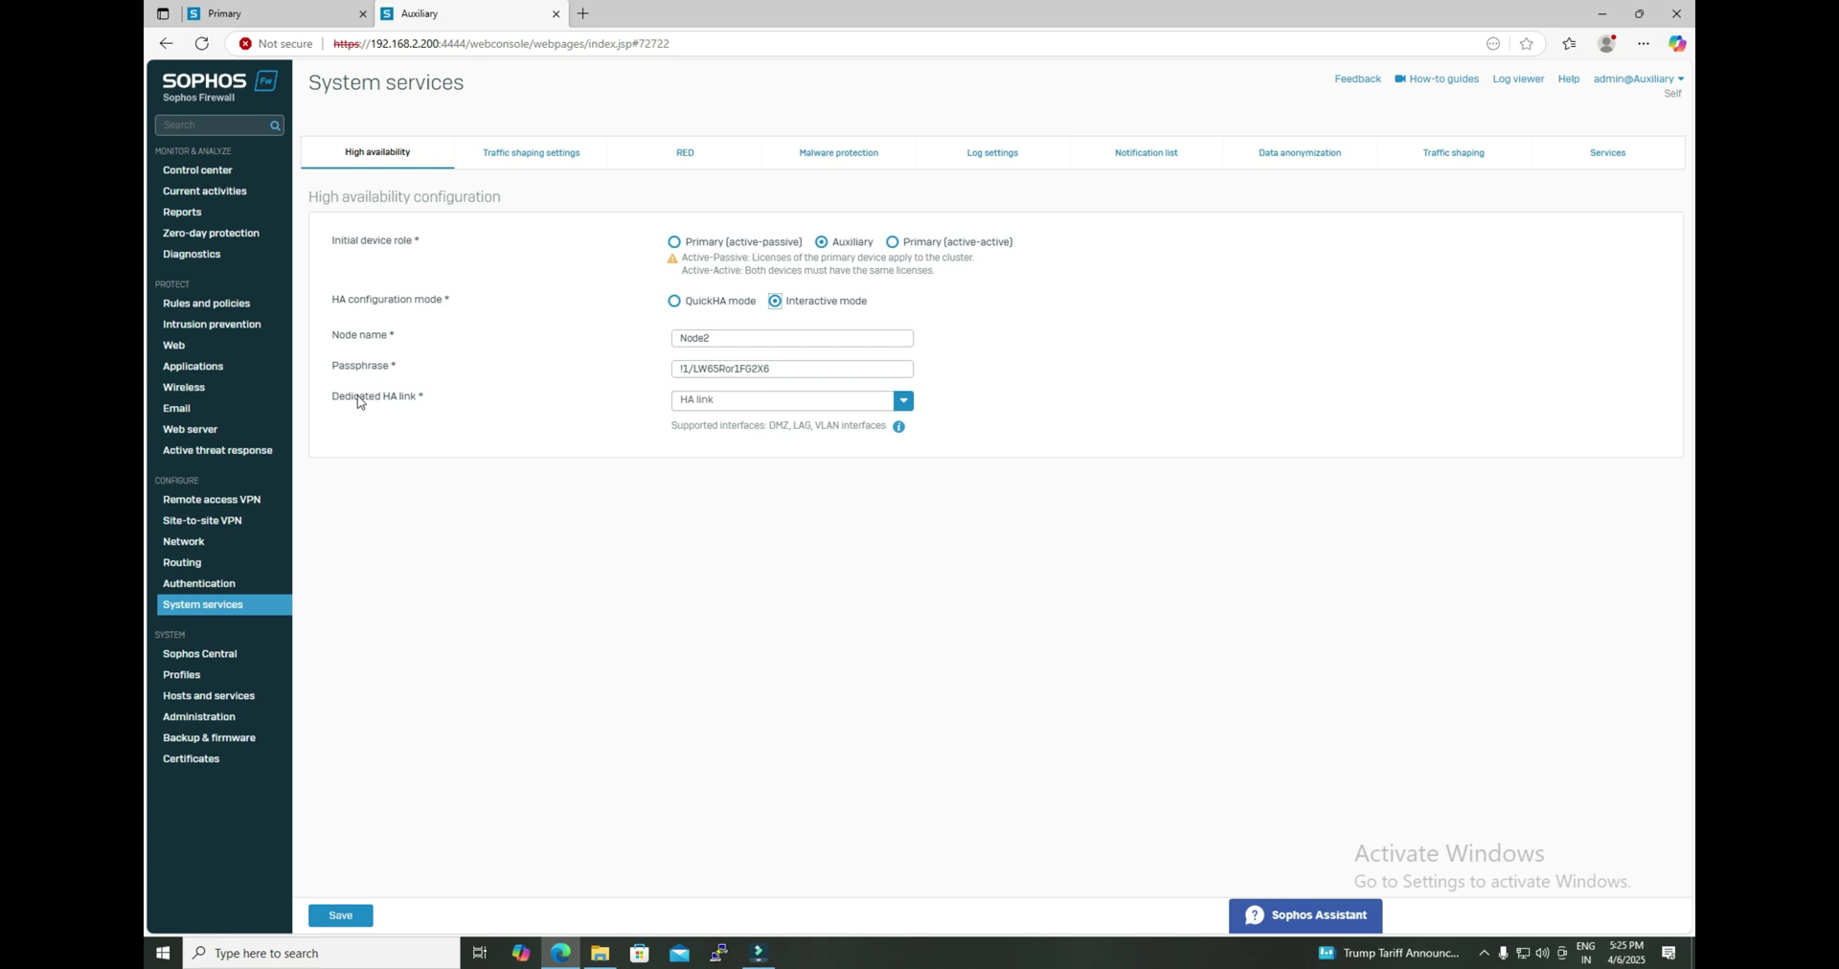
pyautogui.click(738, 400)
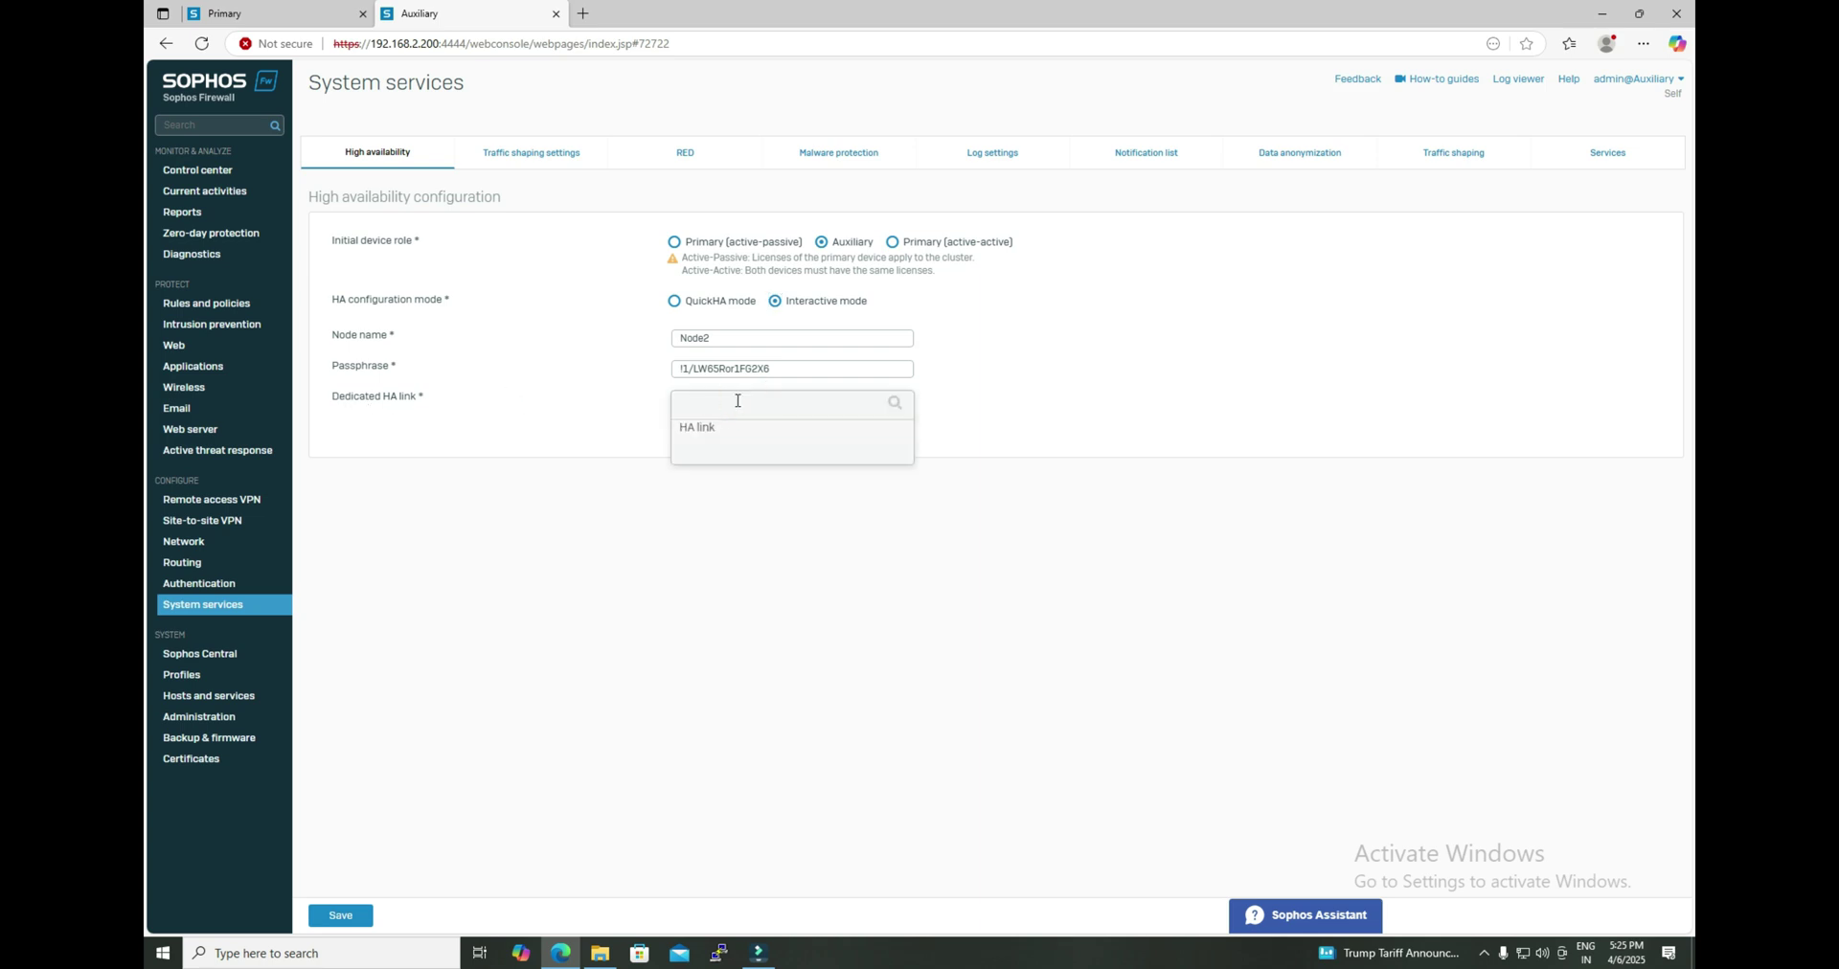
pyautogui.click(697, 429)
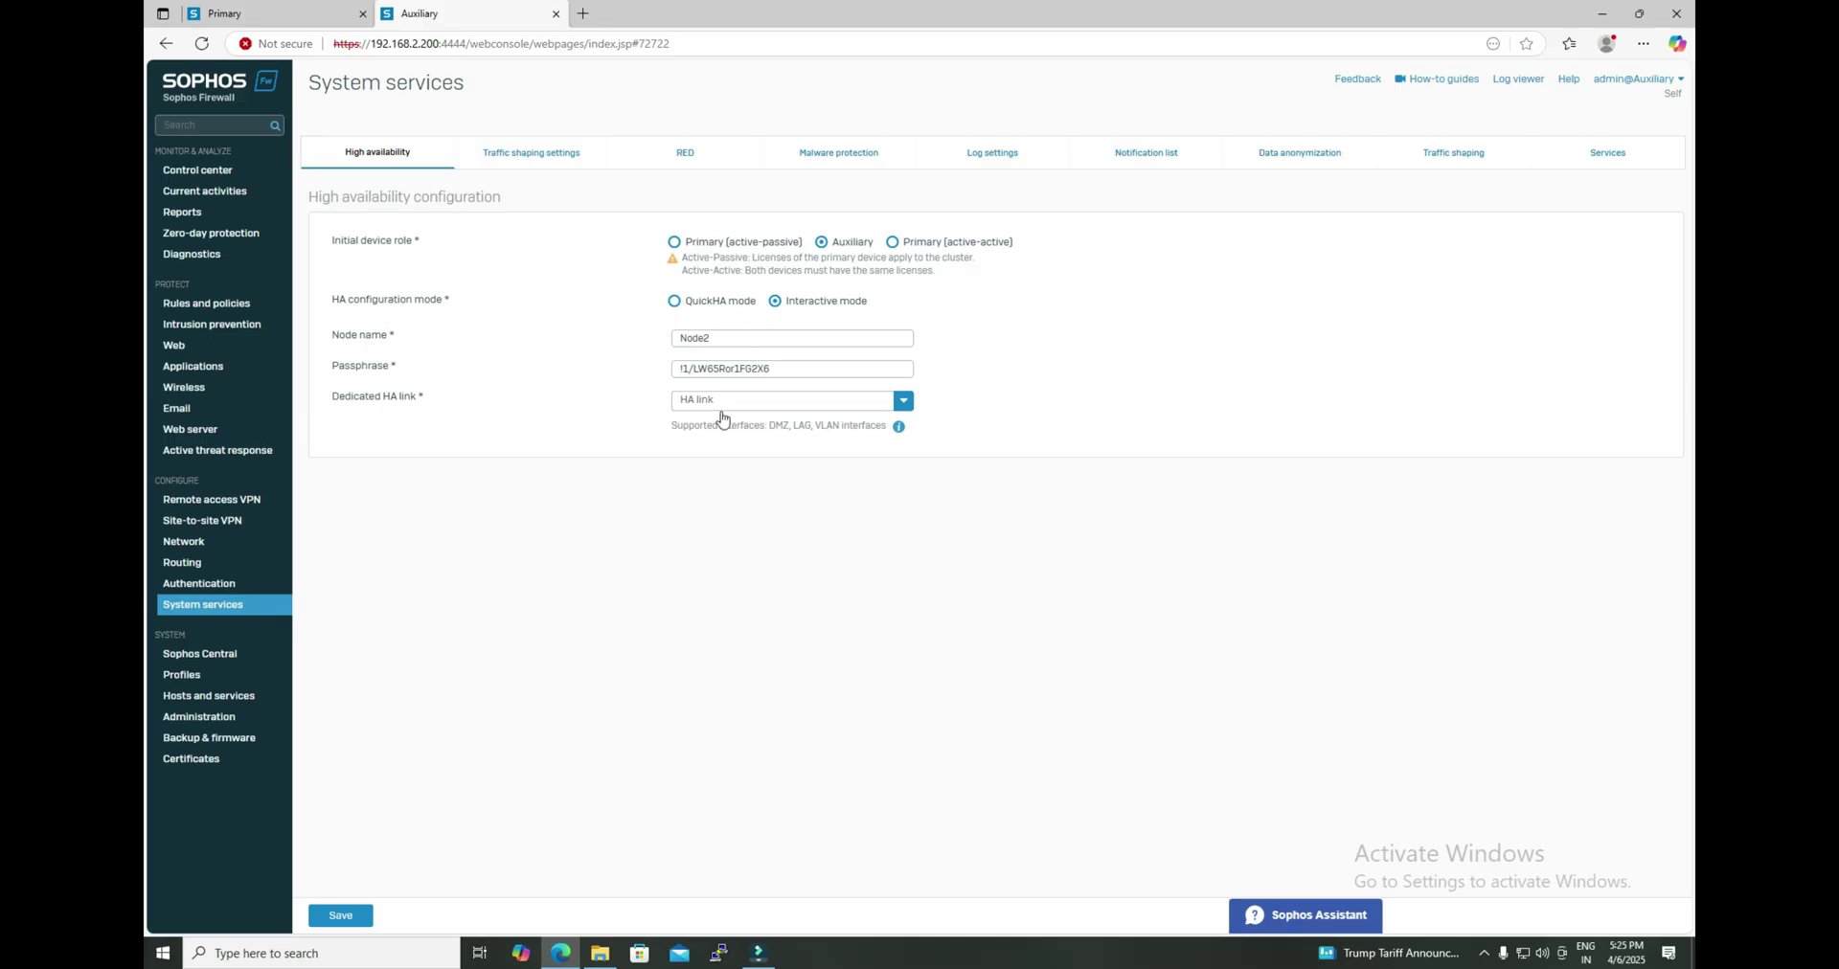
# Step: Compare the passphrase on both firewalls and save the auxiliary firewall's high availability configuration
pyautogui.click(295, 21)
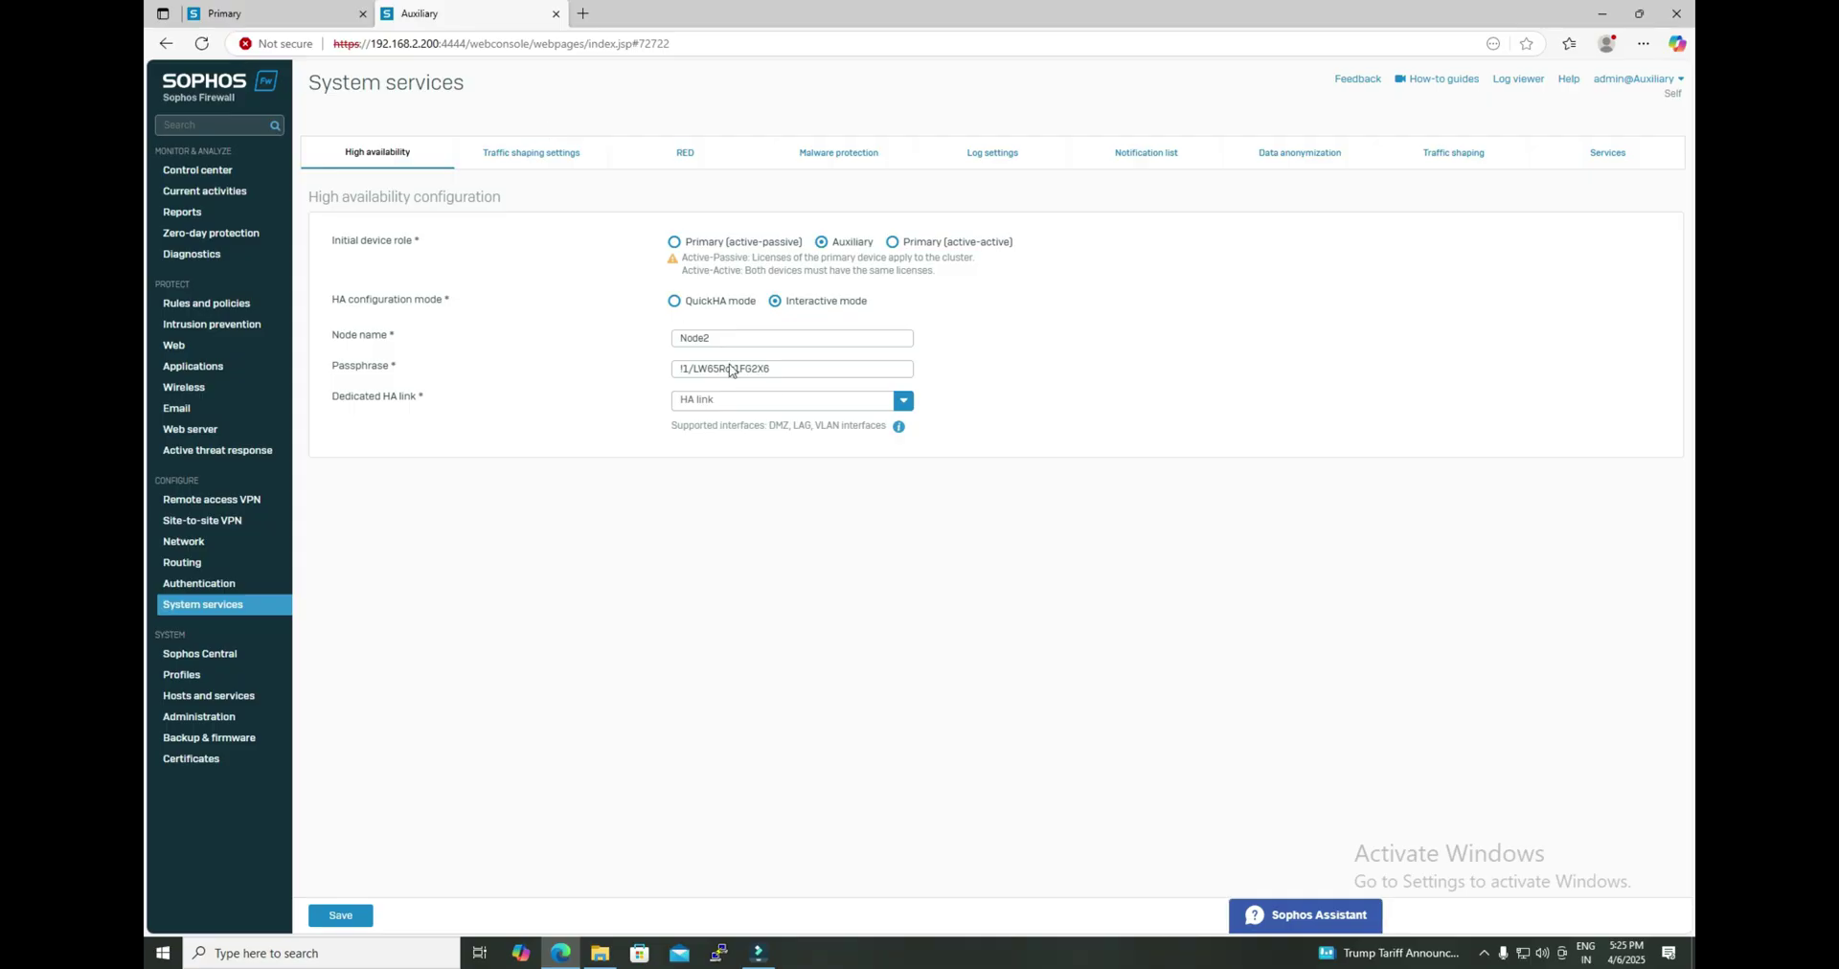
pyautogui.moveTo(795, 369); pyautogui.dragTo(653, 375)
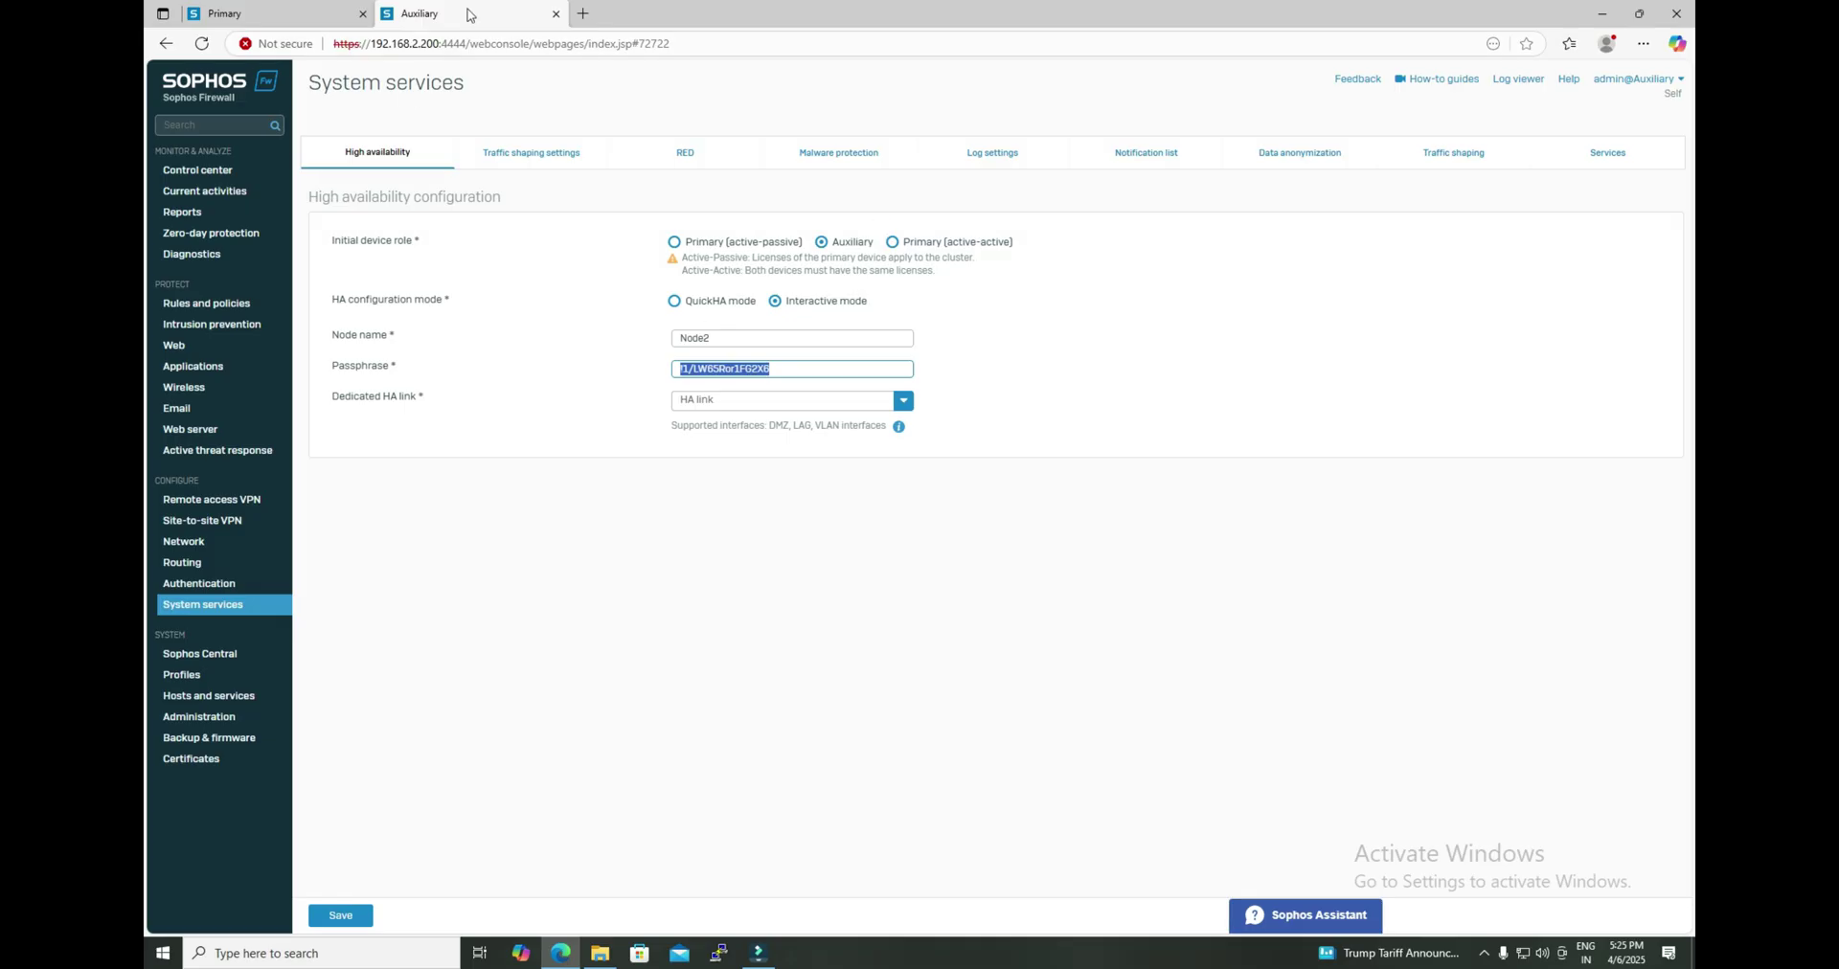
pyautogui.click(345, 918)
pyautogui.click(895, 552)
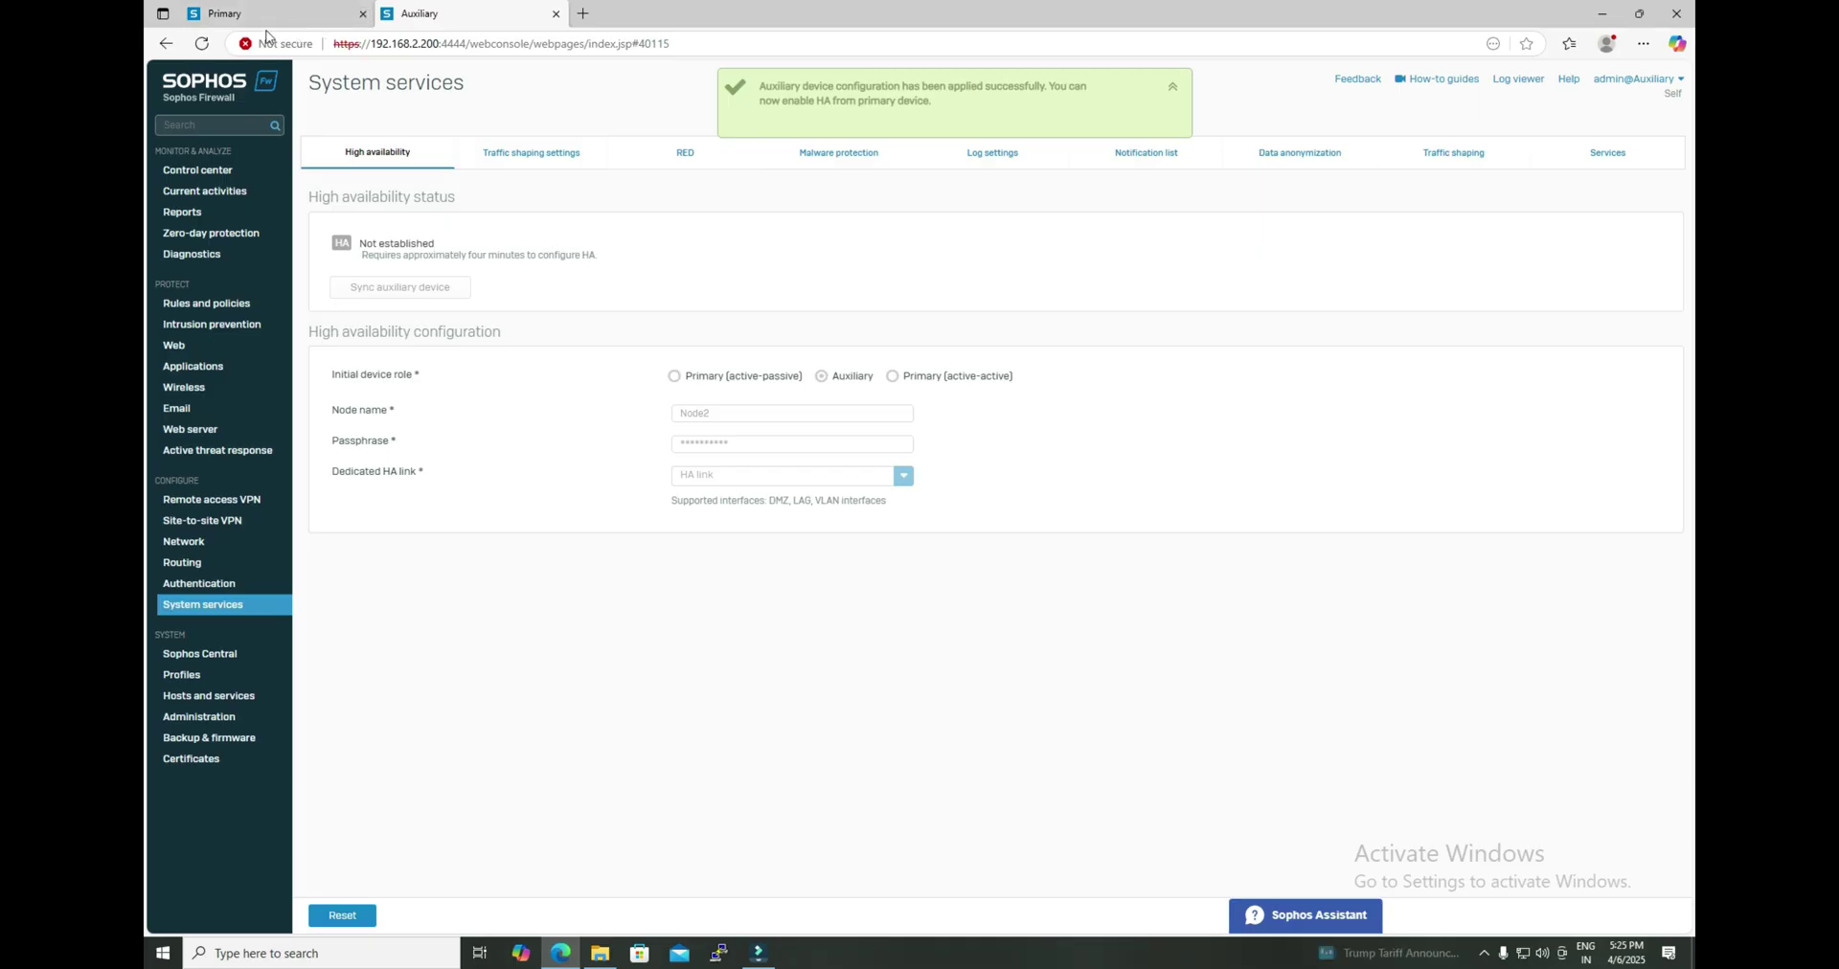
pyautogui.moveTo(757, 87); pyautogui.dragTo(929, 102)
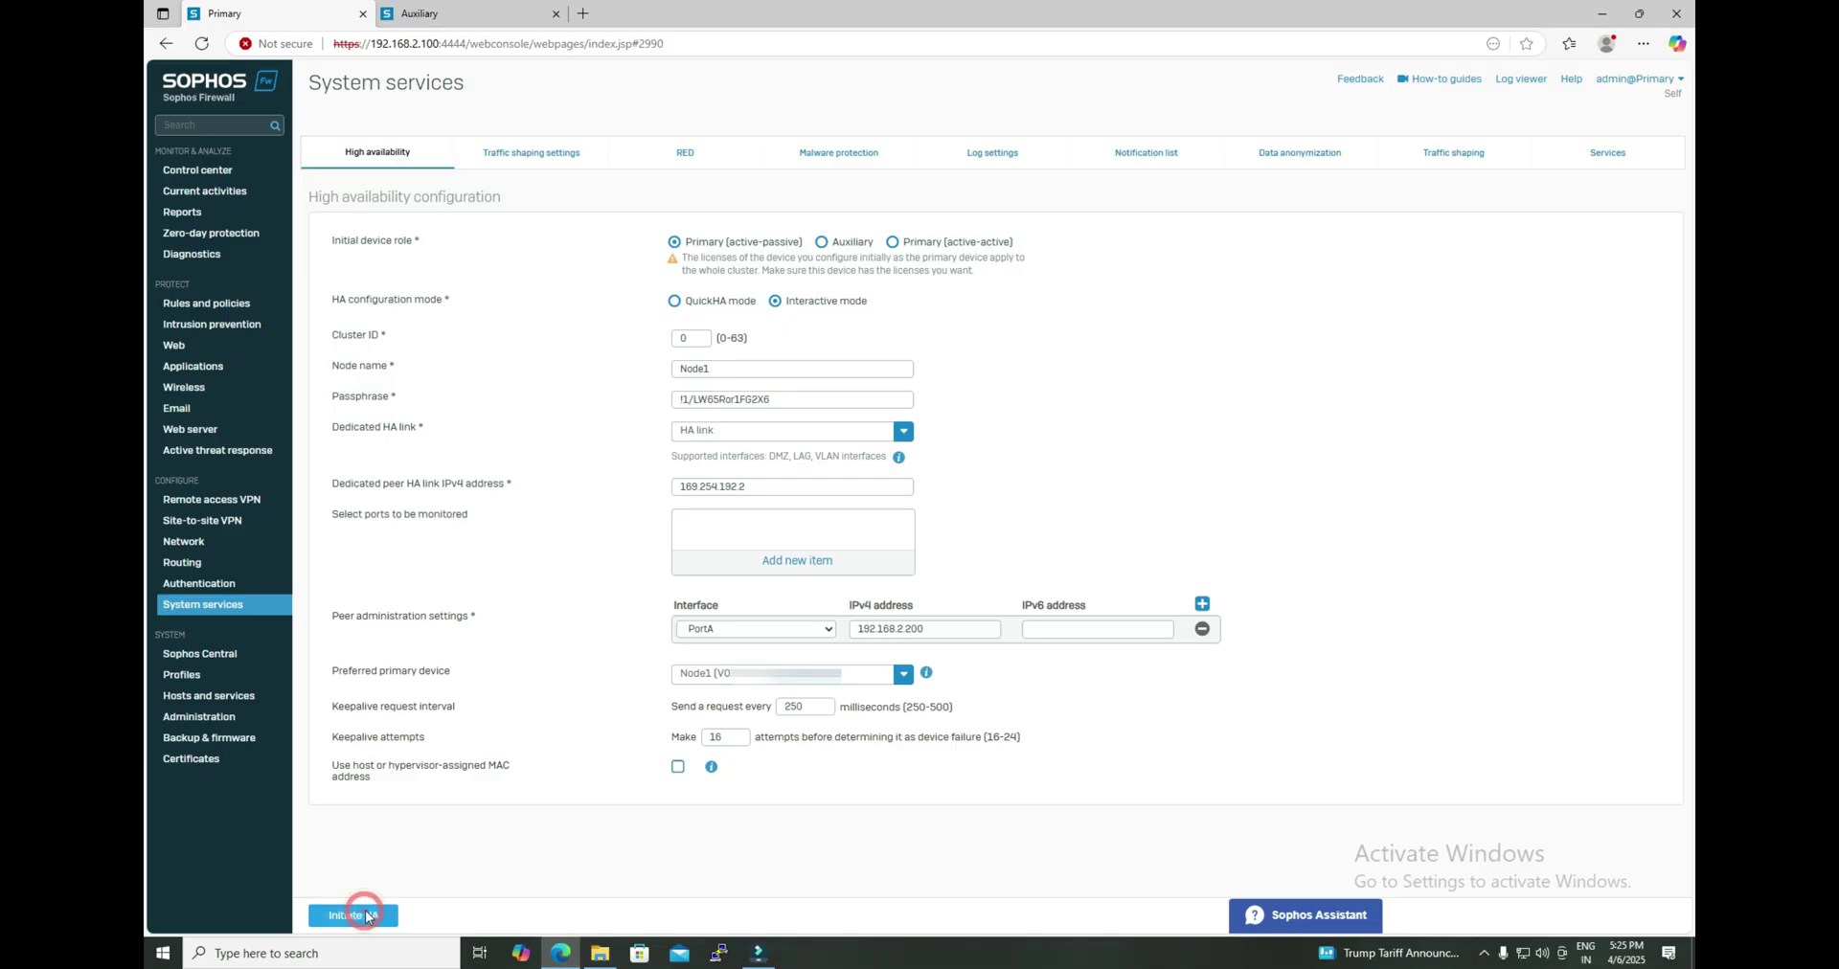
# Step: Initiate HA from the primary firewall, accepting it as the primary device, and check the auxiliary firewall's HA status
pyautogui.click(353, 915)
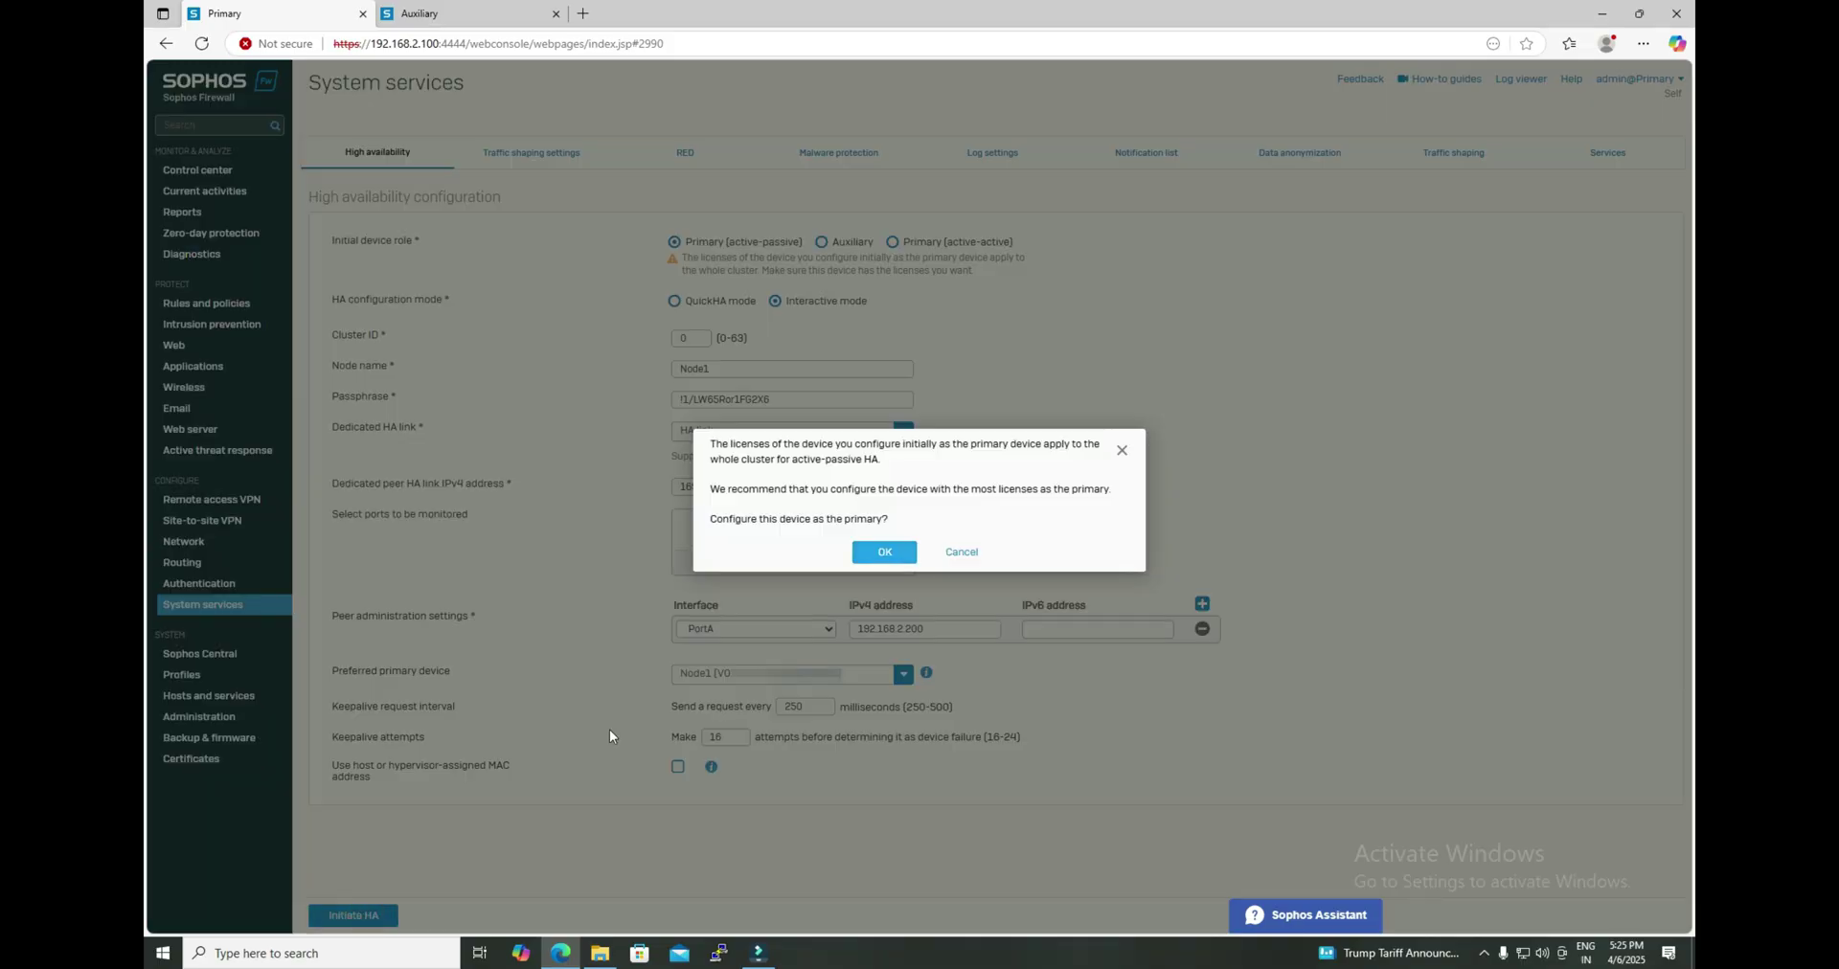
pyautogui.click(884, 553)
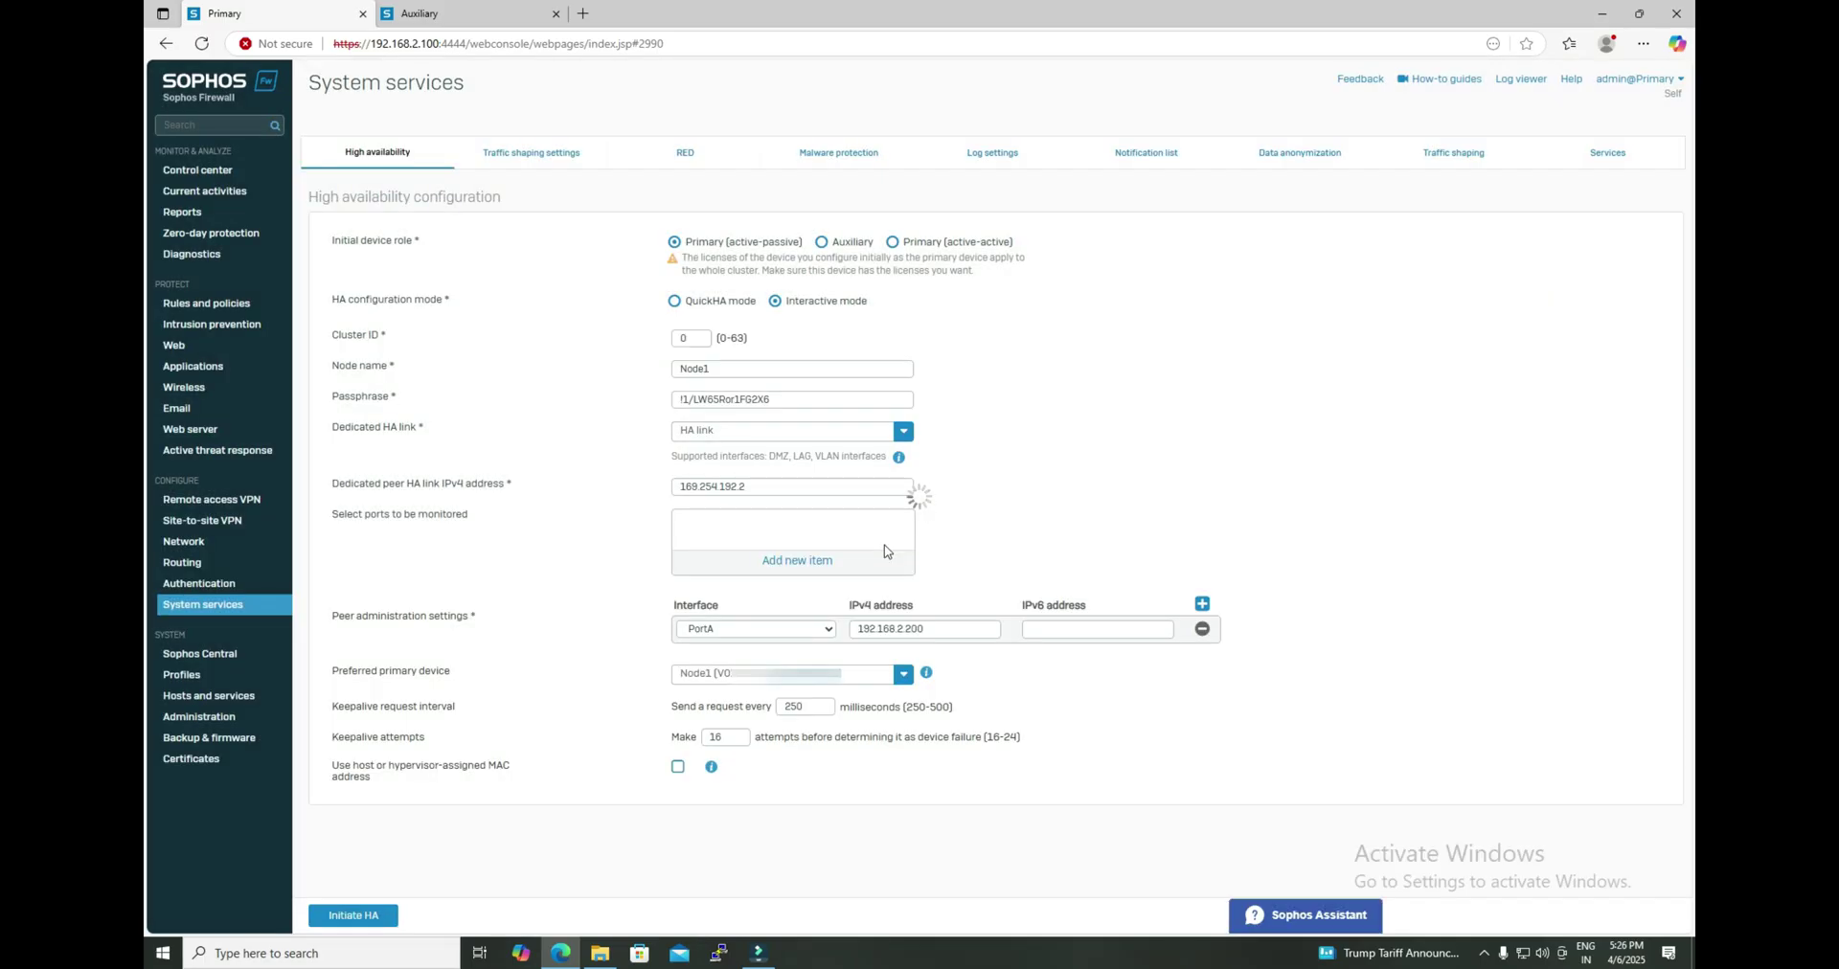
pyautogui.hotkey('ctrl', 'Tab')
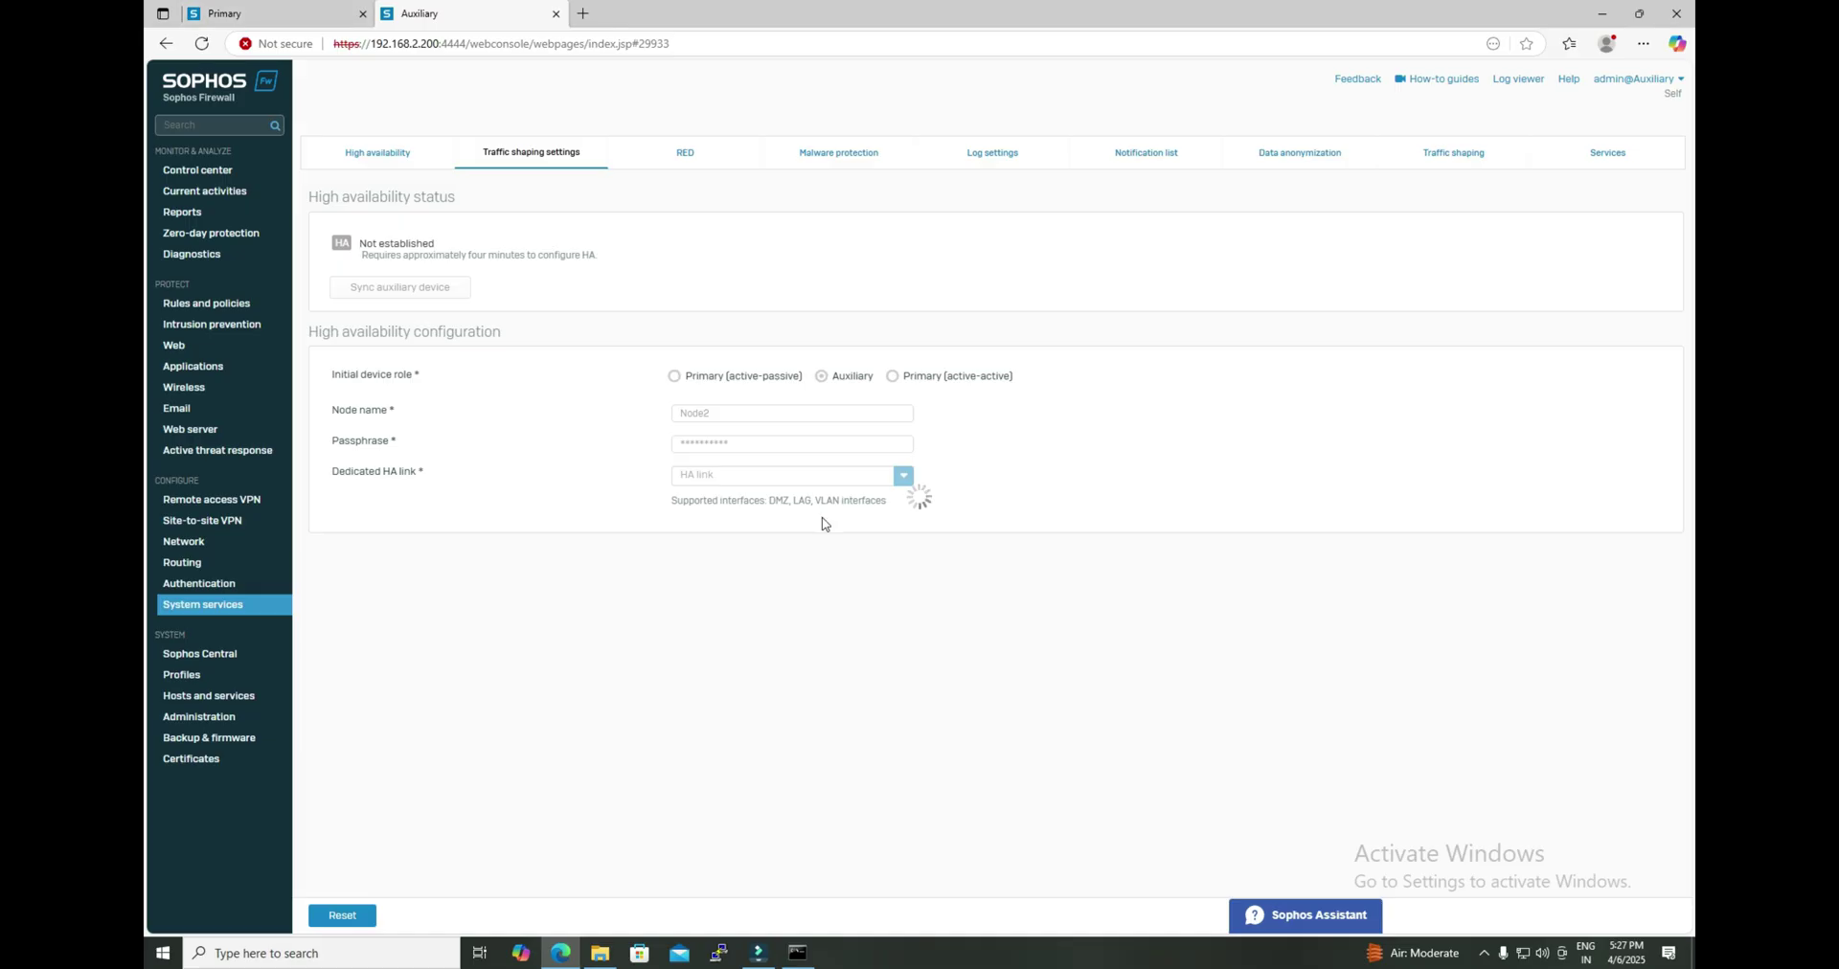
# Step: Examine the high availability status, current roles and node states on both Node1 and Node2
pyautogui.click(316, 19)
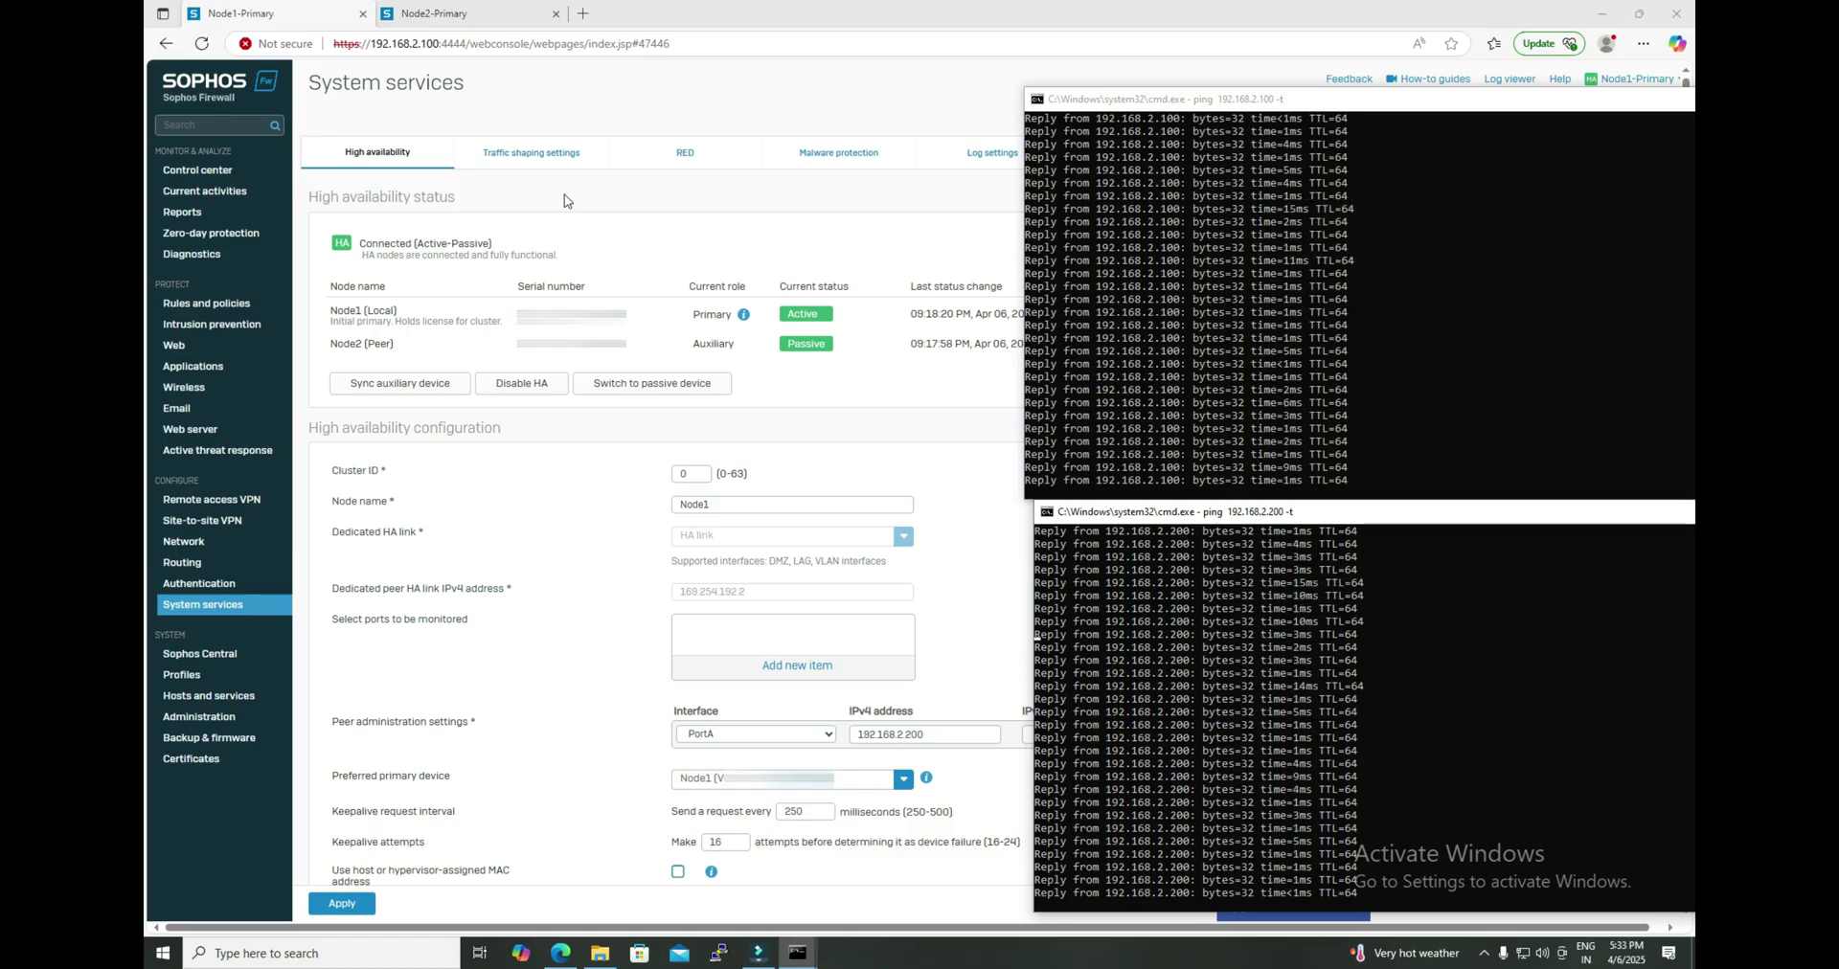
pyautogui.click(421, 15)
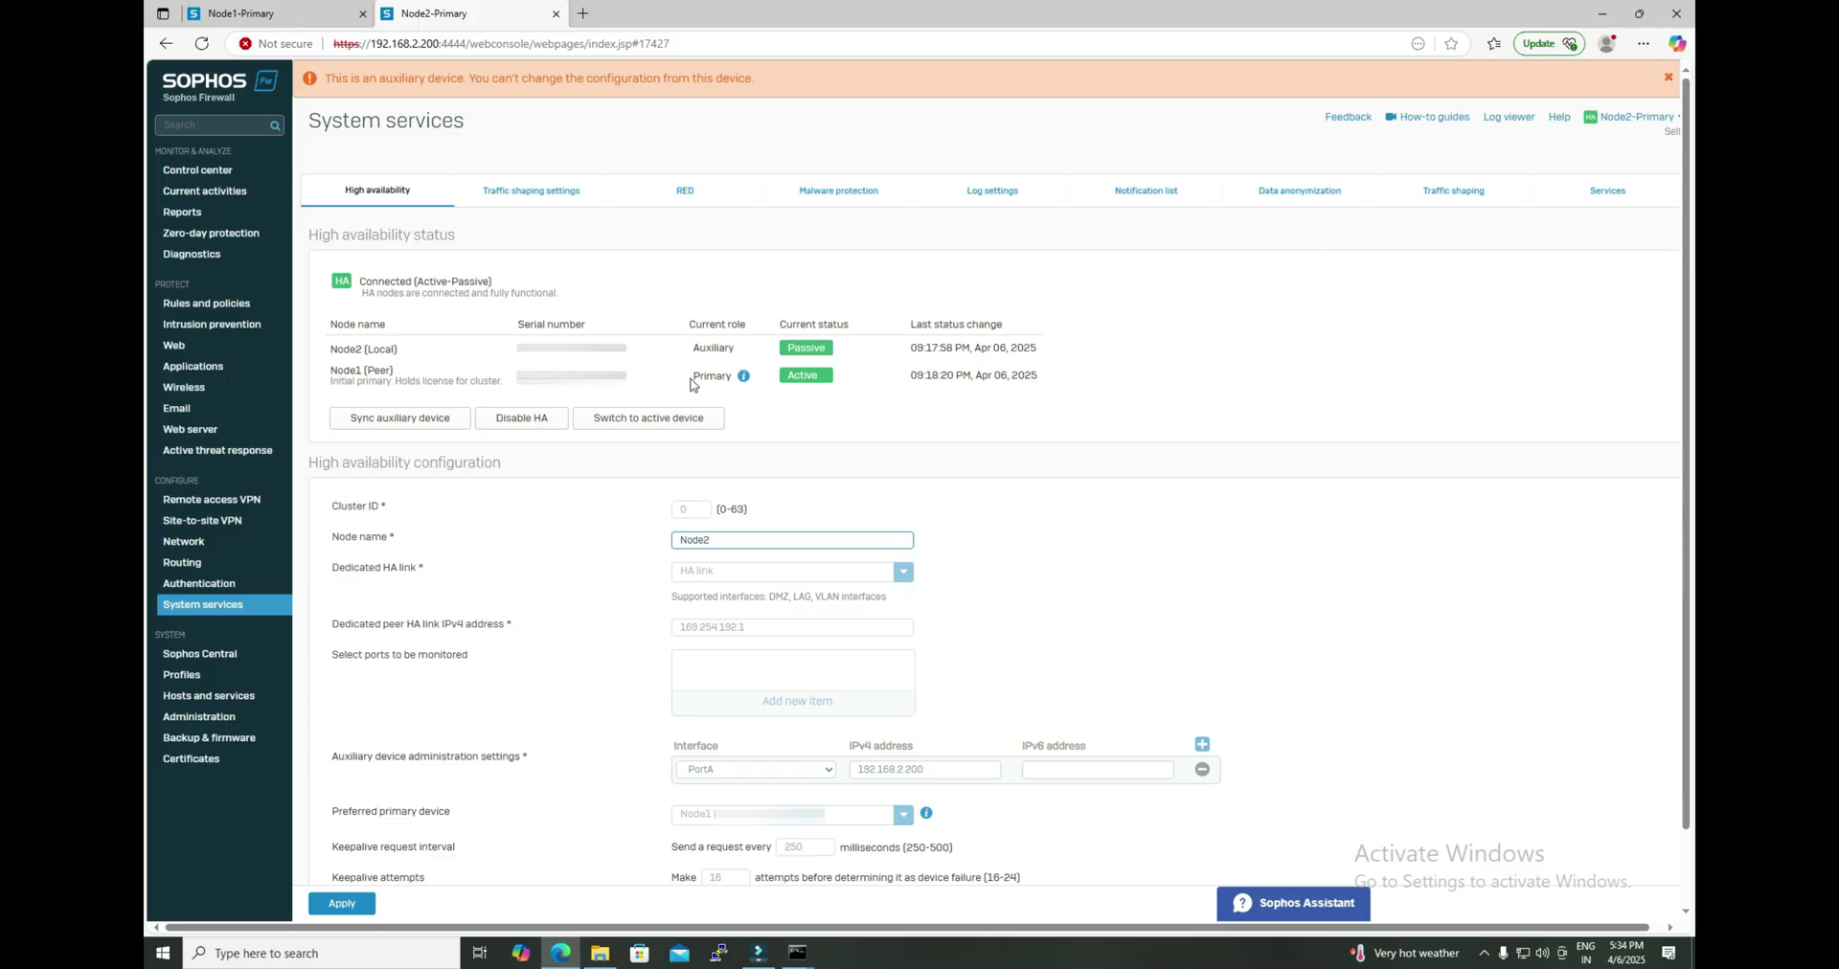
pyautogui.moveTo(761, 387)
pyautogui.hotkey('ctrl', 'Tab')
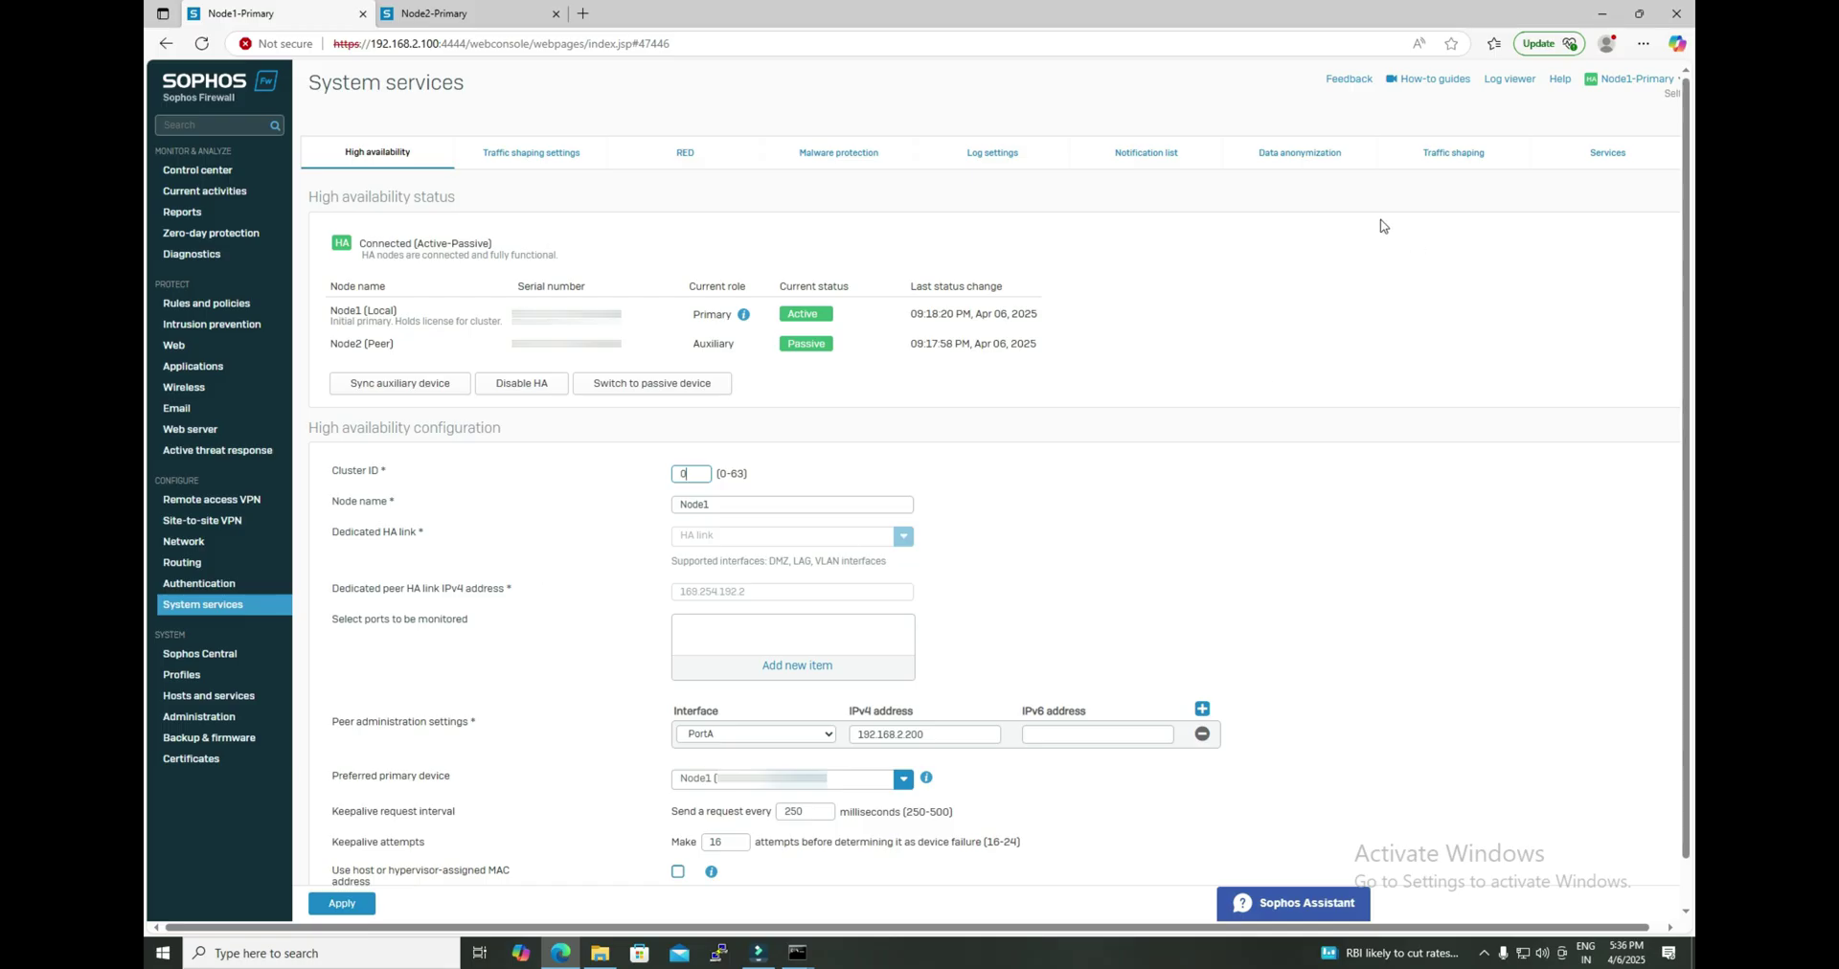
# Step: Open the online help for high availability, look through the Basic HA configuration page, and return to the Node1 console
pyautogui.click(1559, 81)
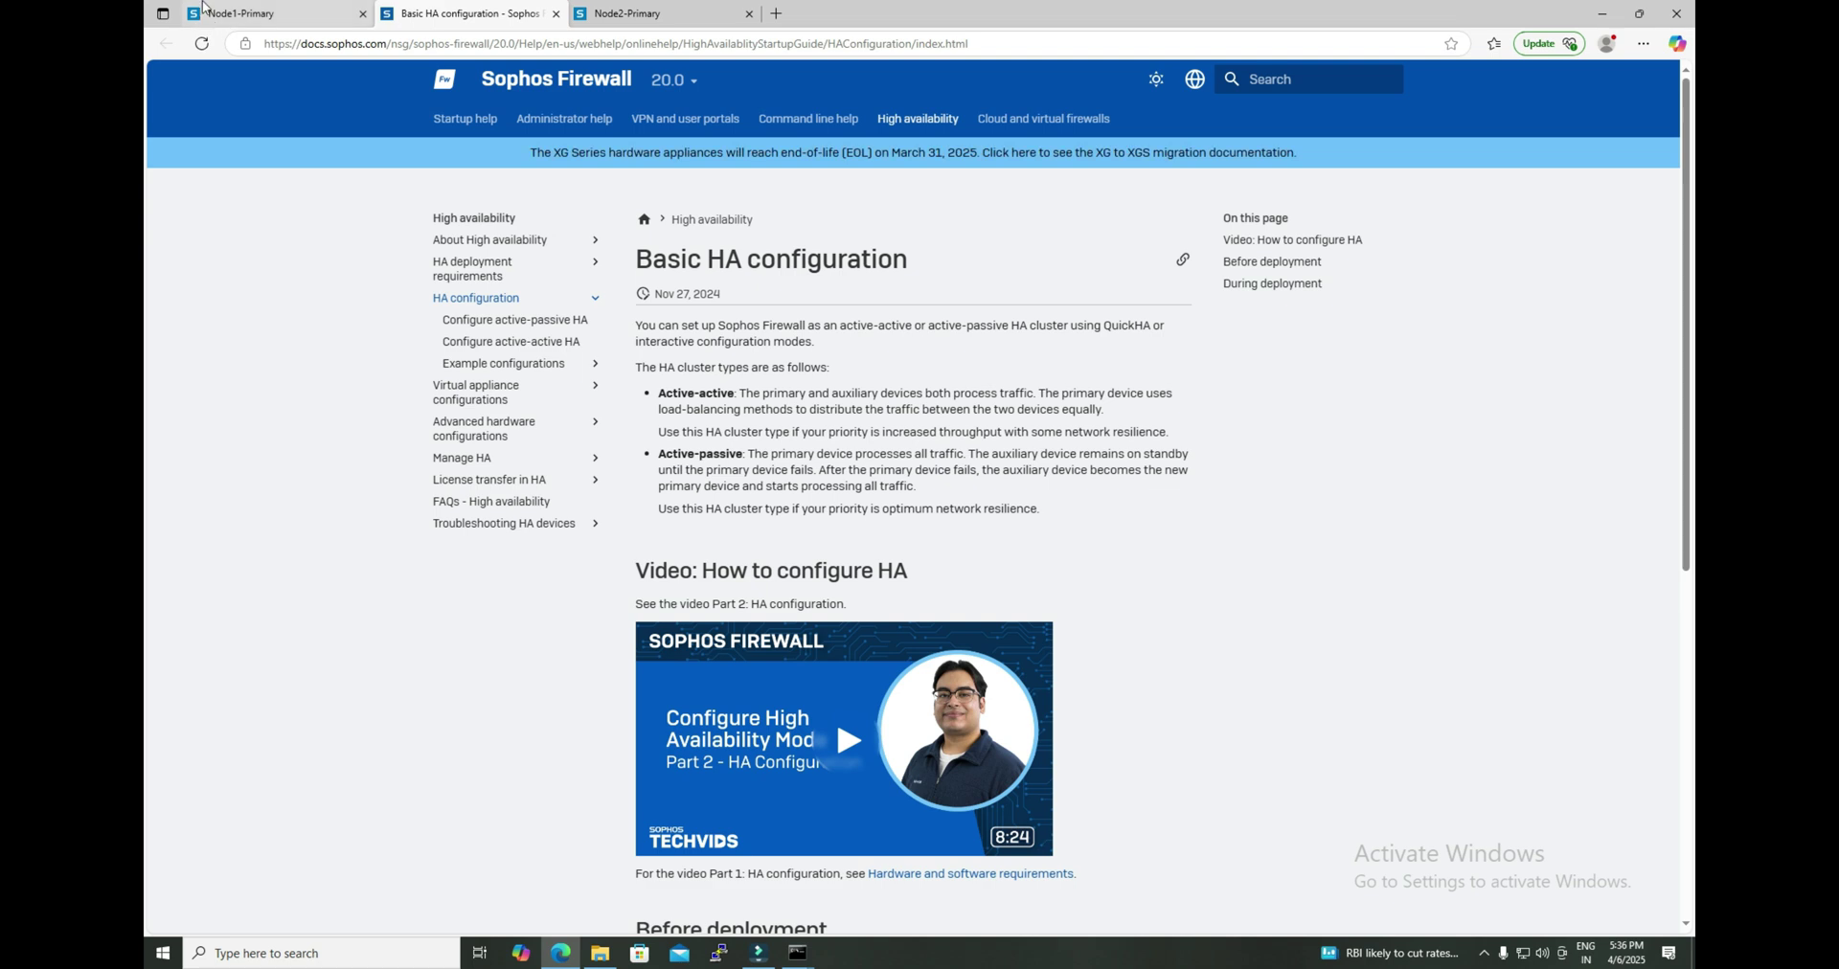
pyautogui.click(244, 14)
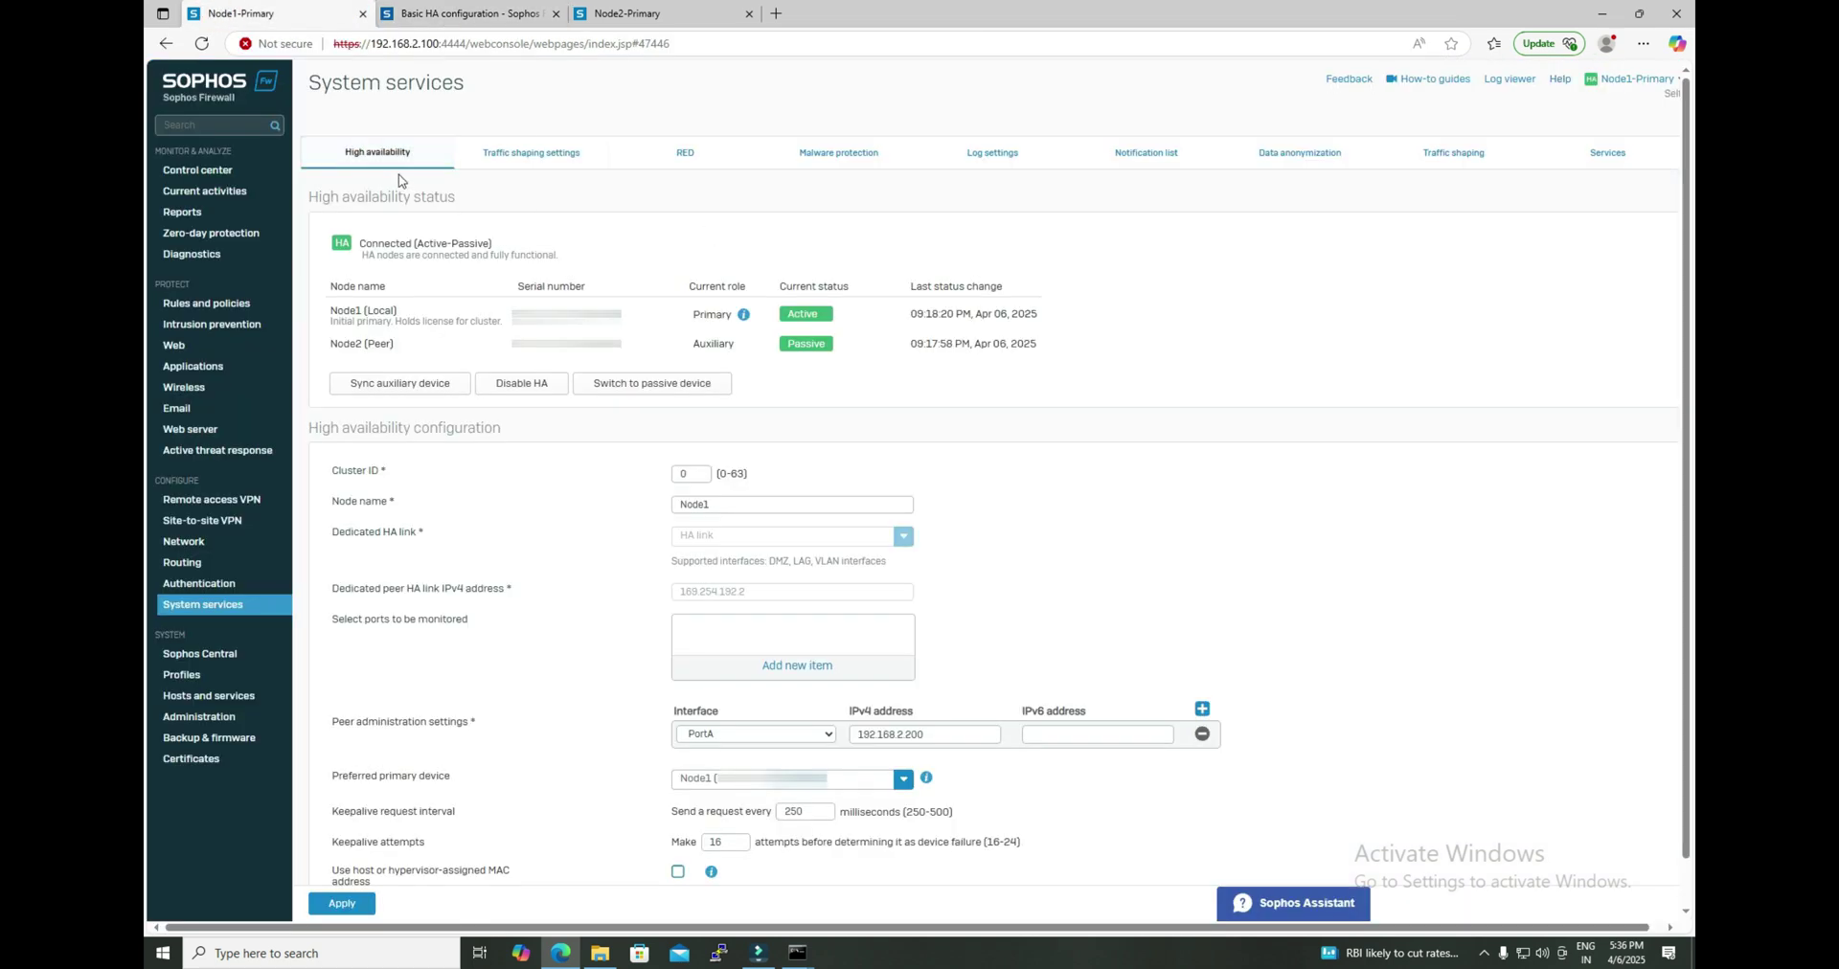
pyautogui.click(465, 15)
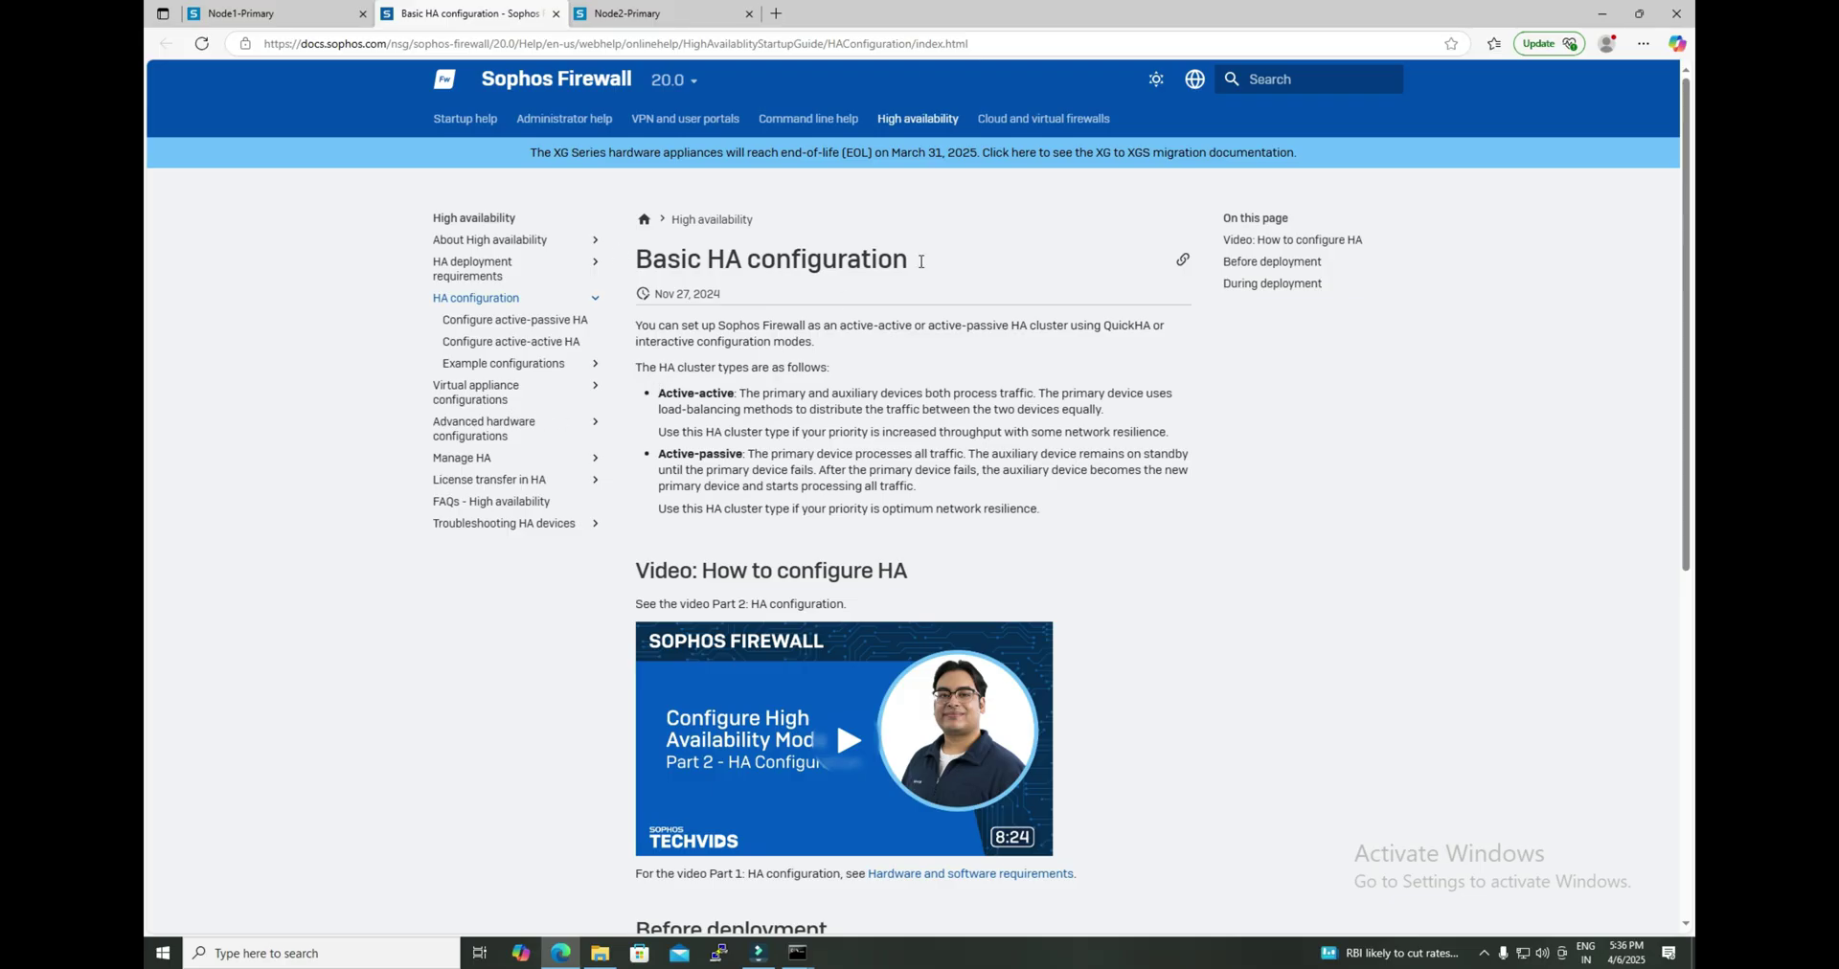
pyautogui.scroll(-6, 1006, 388)
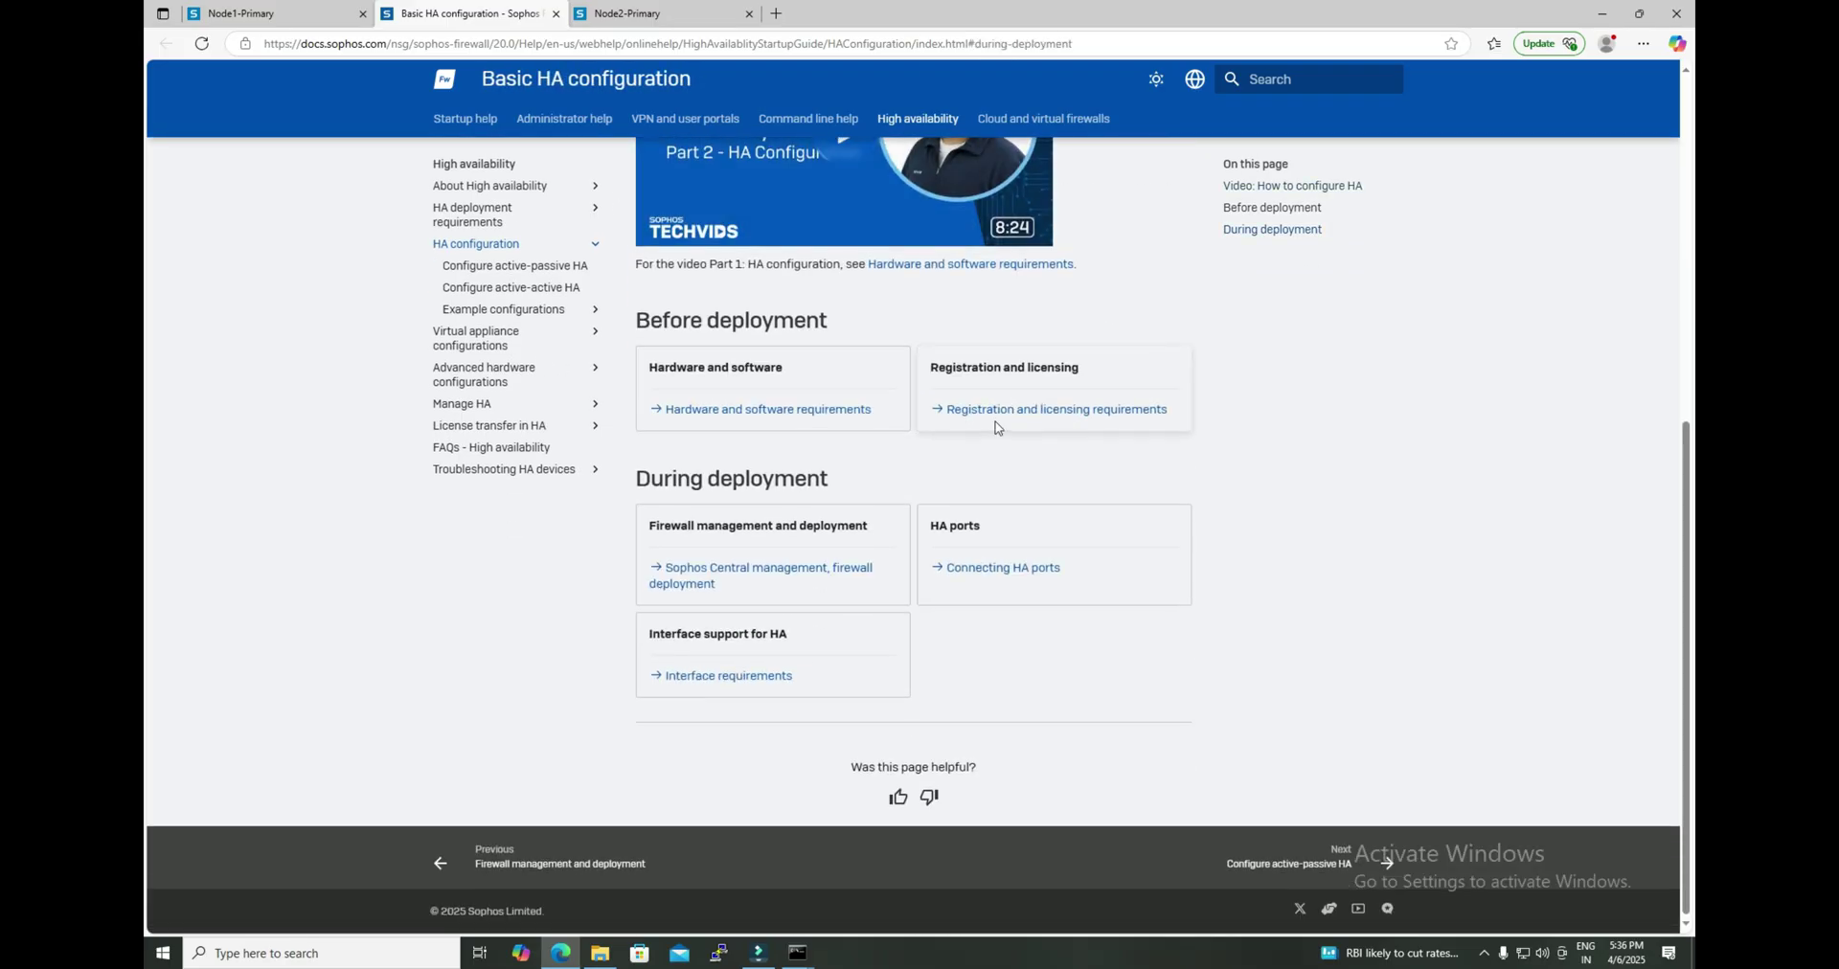
pyautogui.scroll(6, 996, 428)
pyautogui.scroll(1, 996, 428)
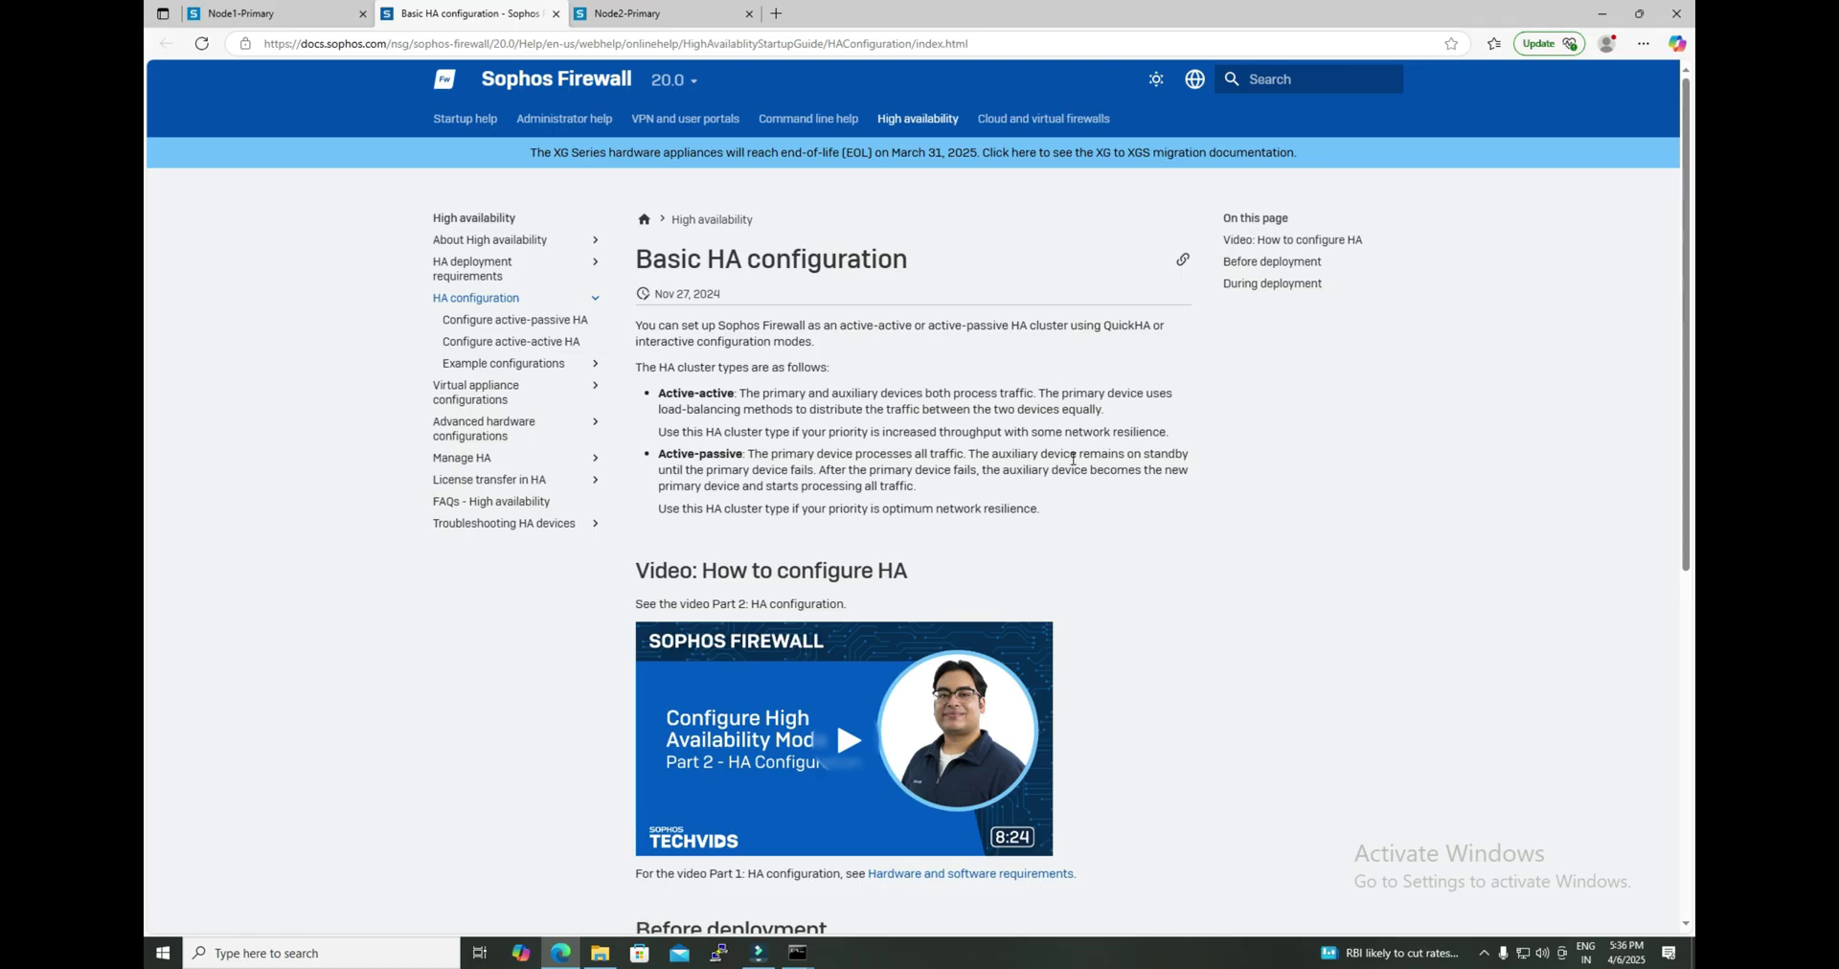
pyautogui.hotkey('ctrl', 'shift', 'Tab')
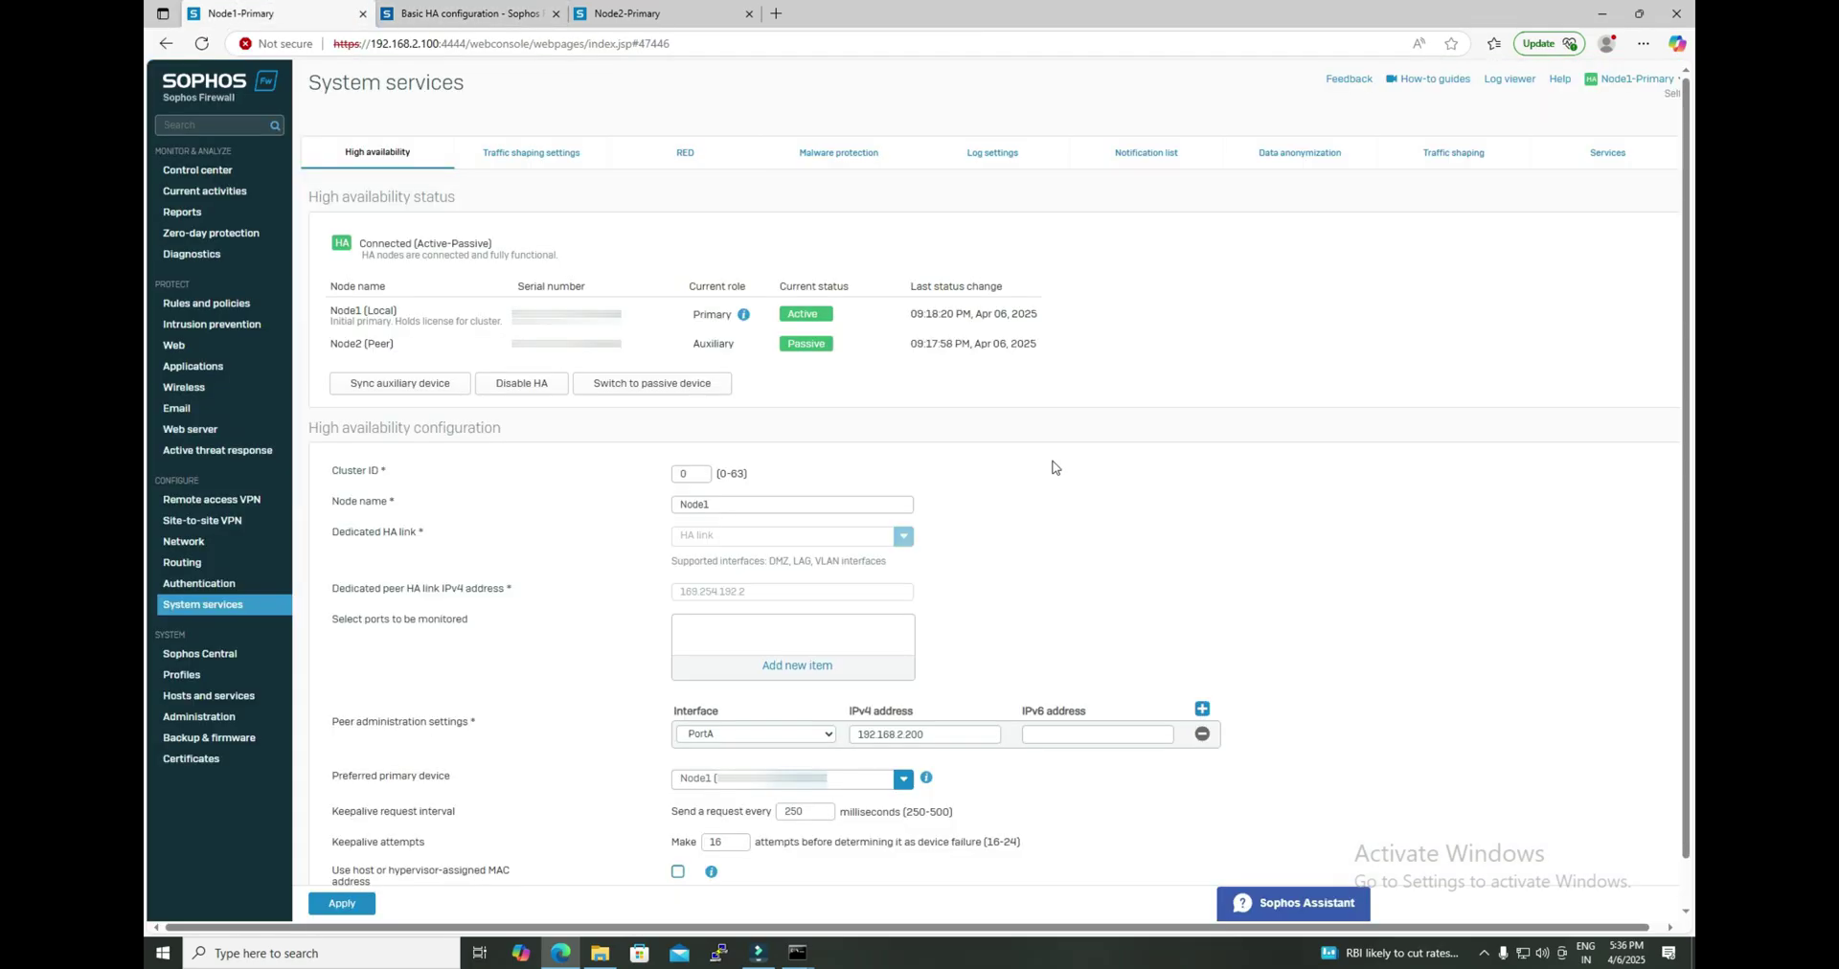